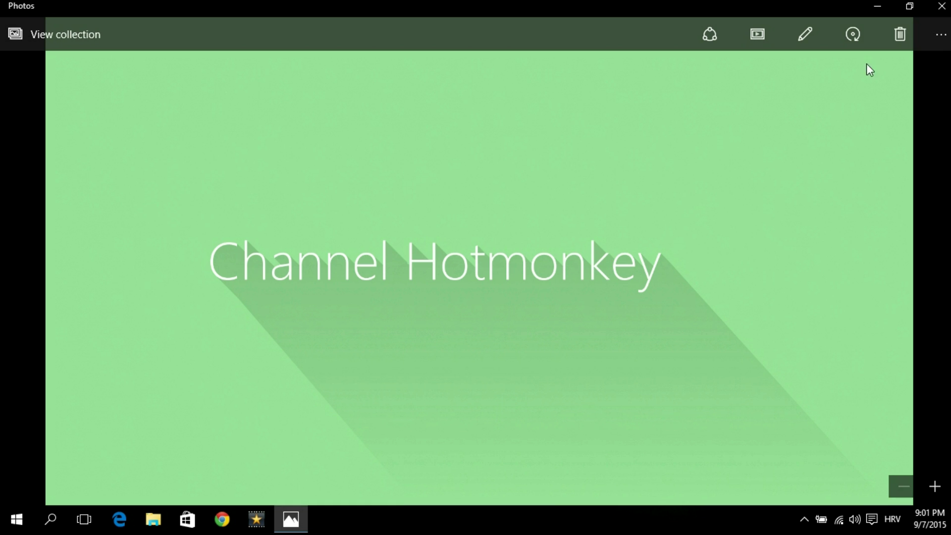
# Step: Minimize the Photos viewer and launch GIMP 2 from the Start menu
pyautogui.click(883, 5)
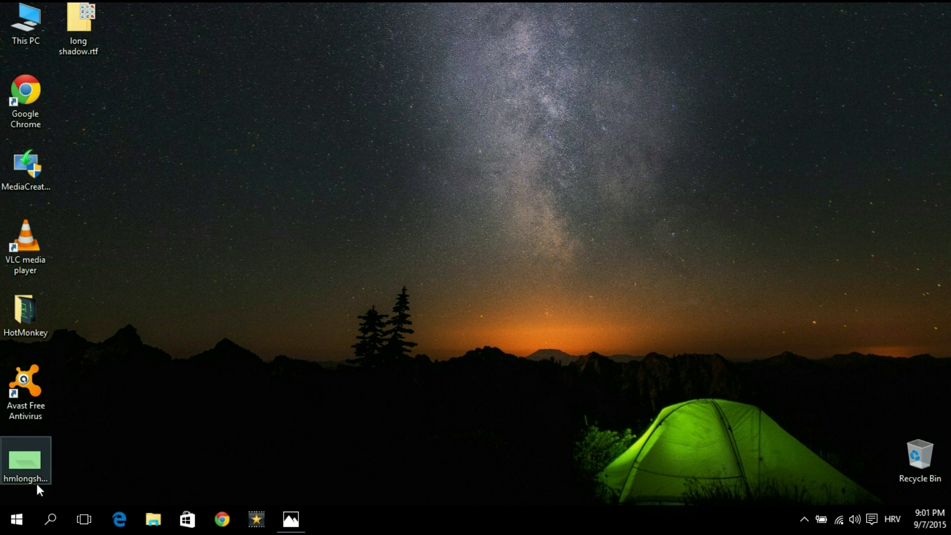
pyautogui.click(15, 518)
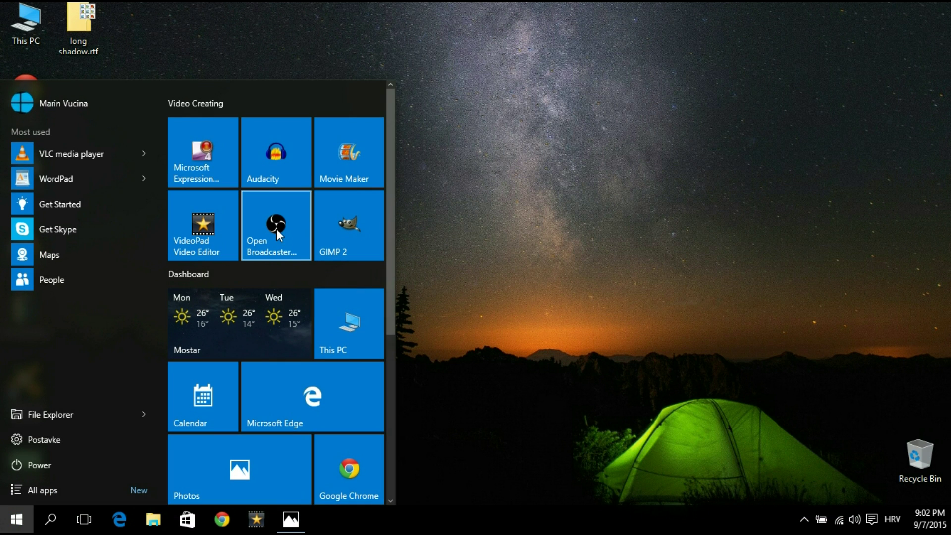
pyautogui.click(337, 235)
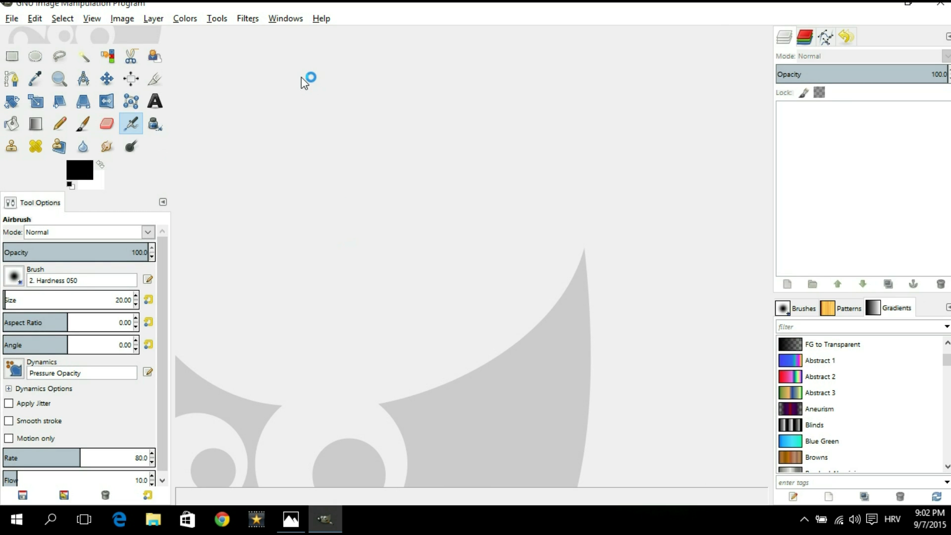
# Step: Open Help > About GIMP to confirm the installed version, 2.8.14
pyautogui.click(292, 19)
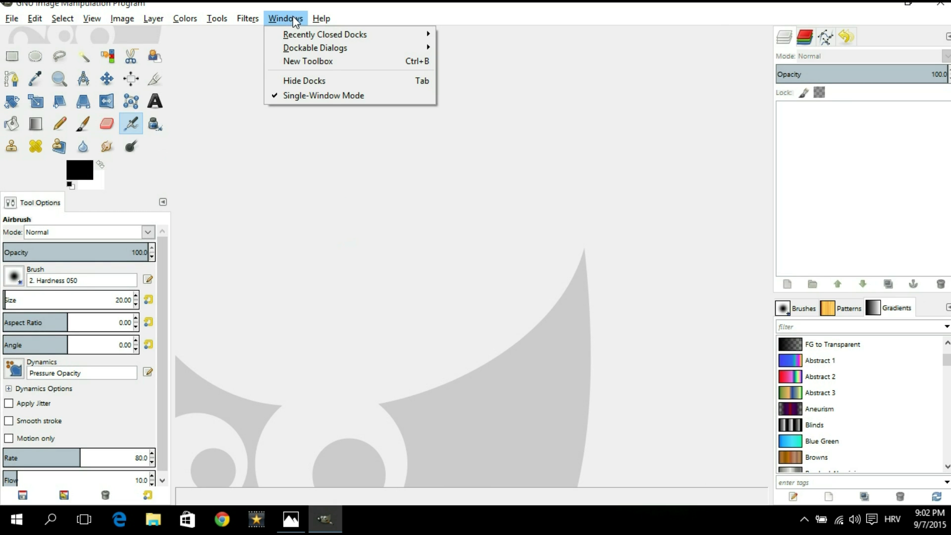
pyautogui.moveTo(321, 19)
pyautogui.click(349, 81)
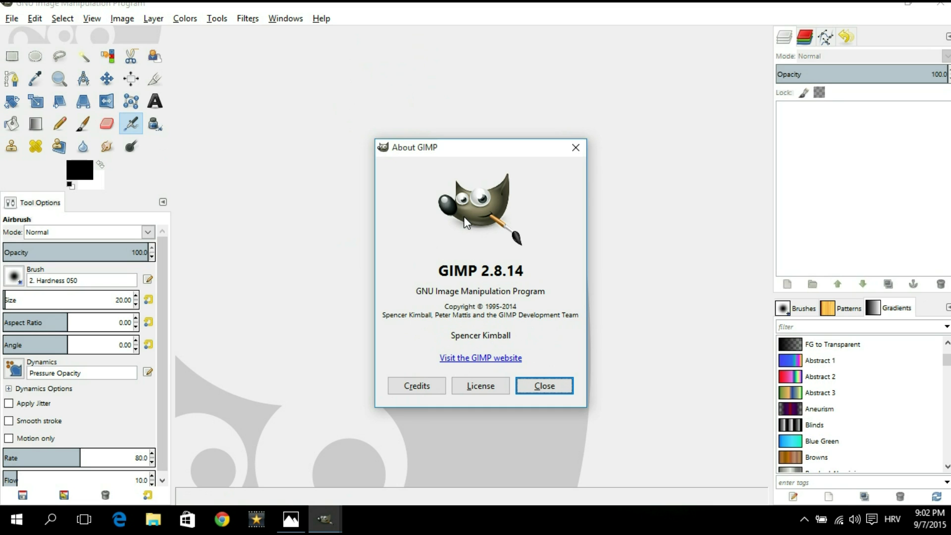
# Step: Close the About dialog and create a new 1920×1080 px image via File > New
pyautogui.click(545, 386)
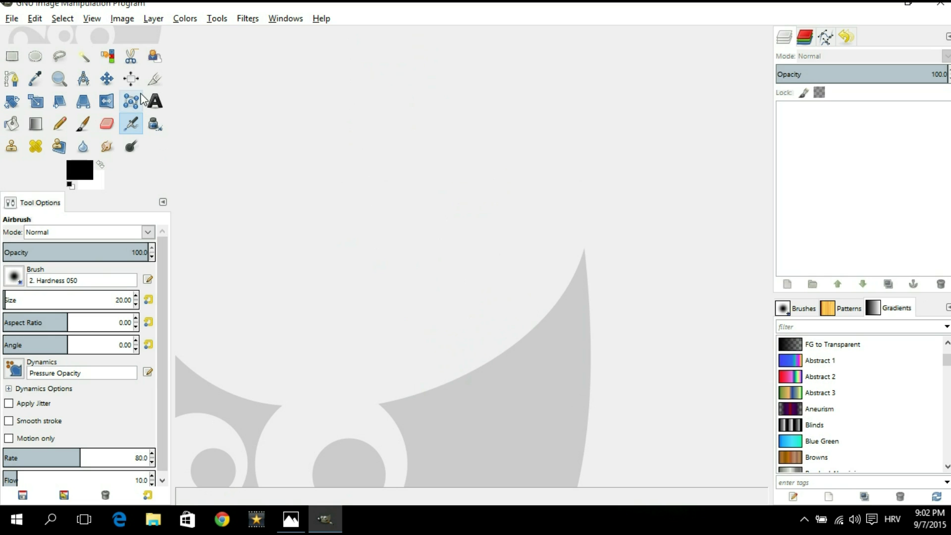
pyautogui.click(13, 20)
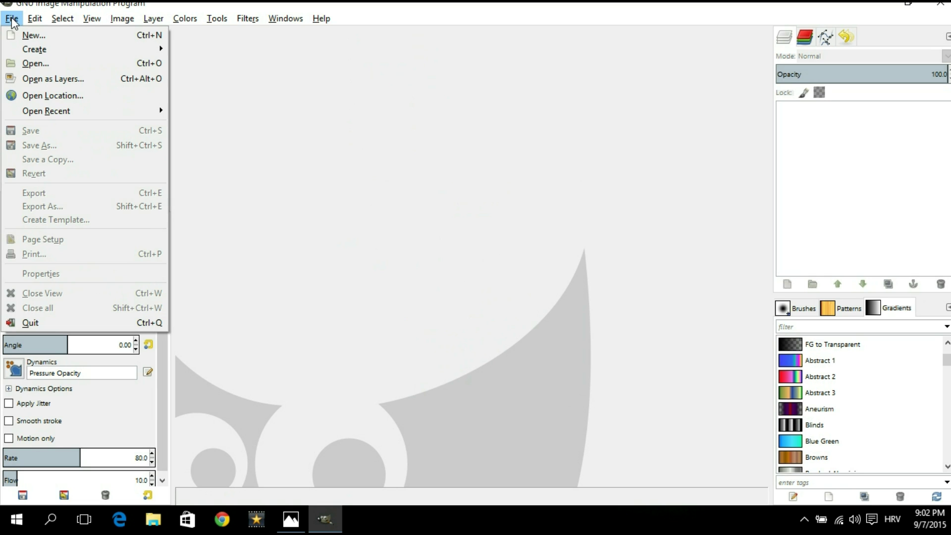
pyautogui.click(30, 36)
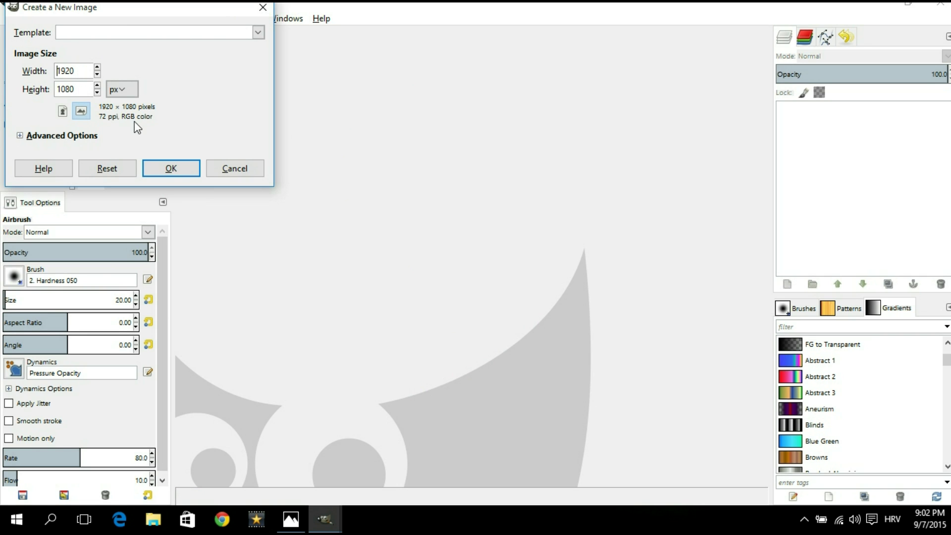
pyautogui.click(183, 174)
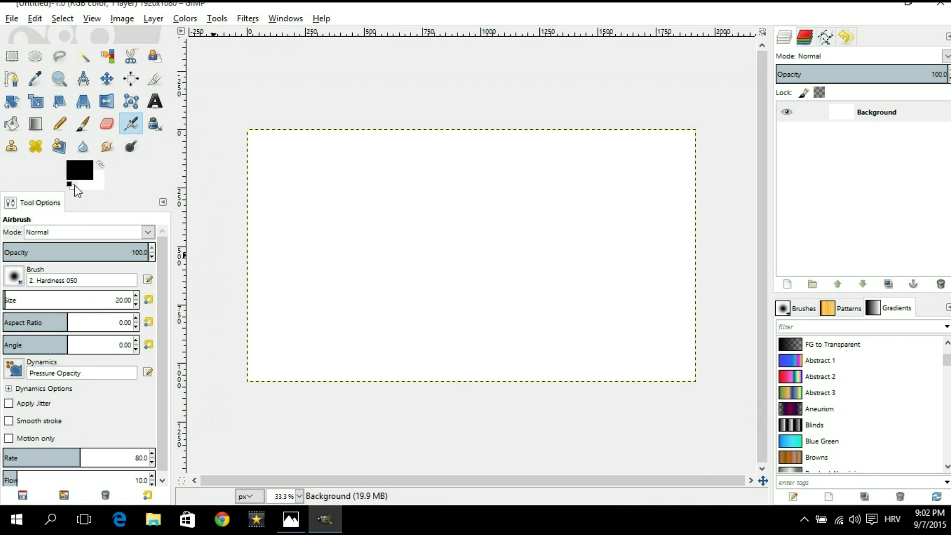
# Step: Set the foreground colour to ff4d4d and bucket-fill the whole canvas with it
pyautogui.click(85, 171)
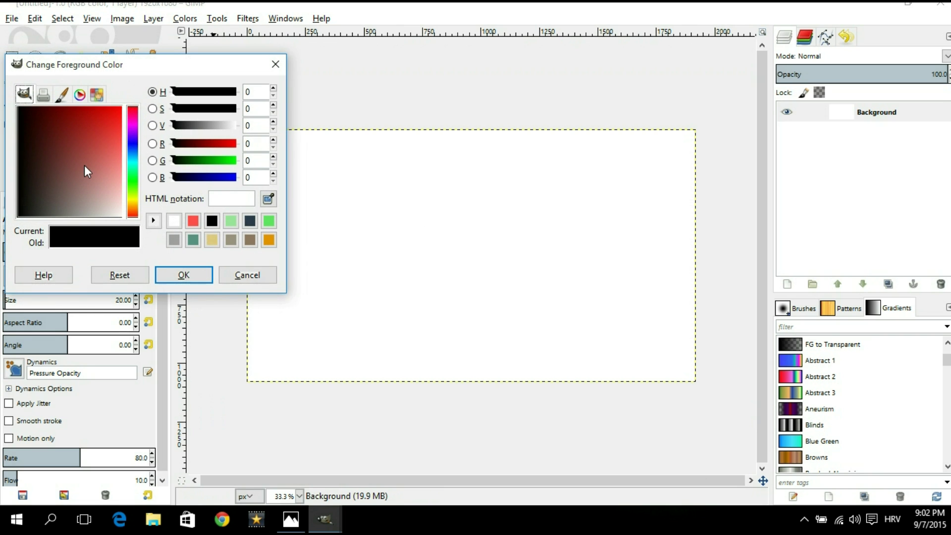
pyautogui.click(193, 221)
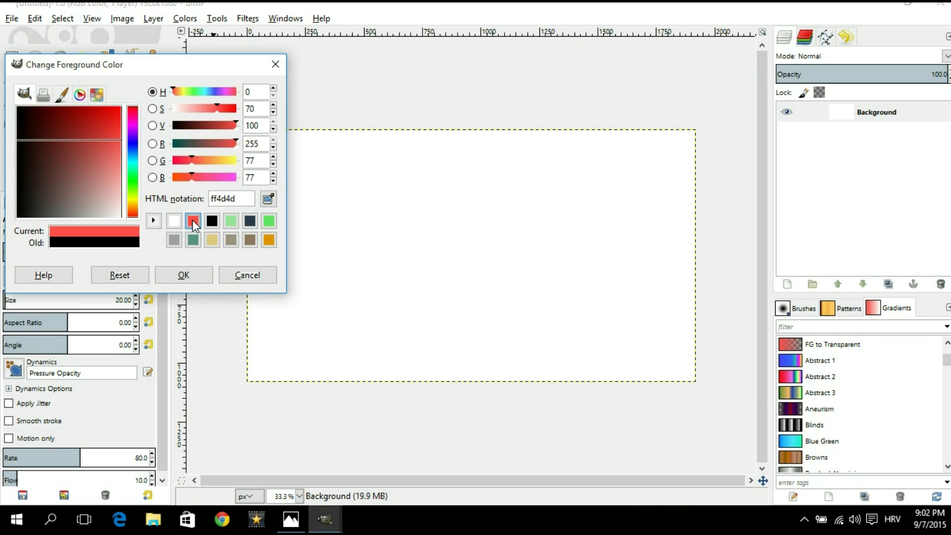
pyautogui.click(186, 274)
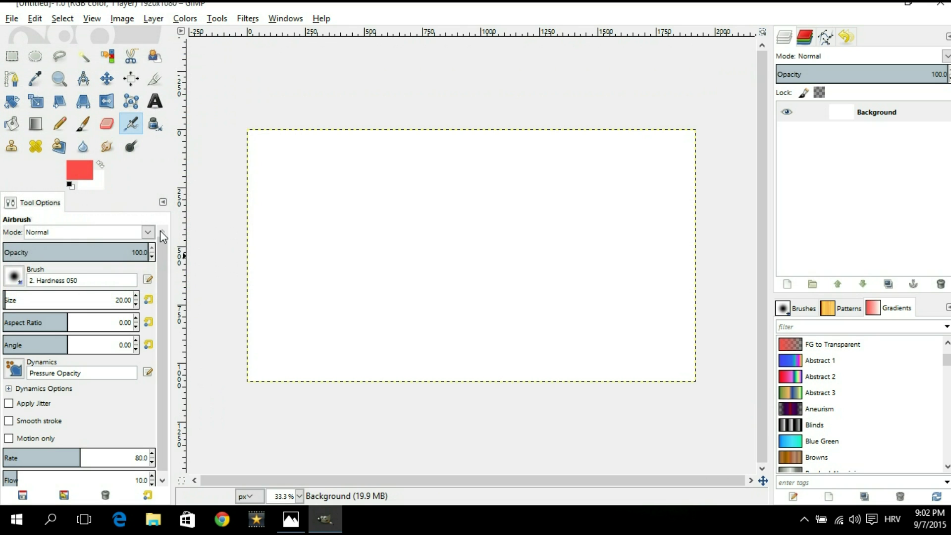
pyautogui.click(13, 124)
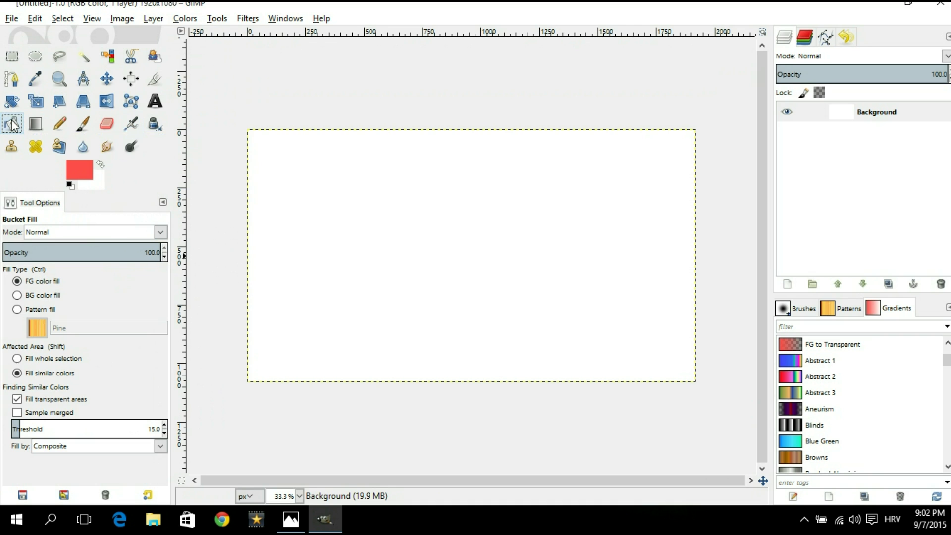
pyautogui.click(495, 221)
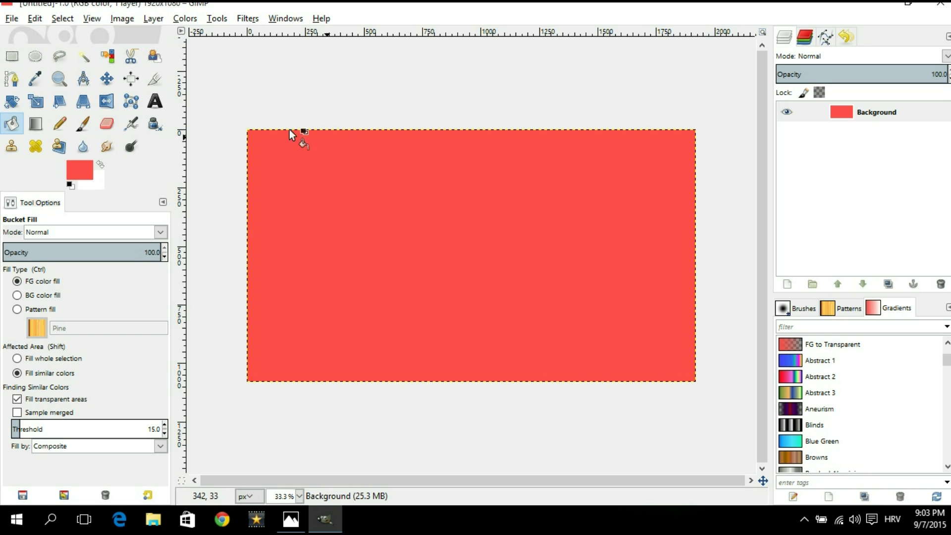
# Step: Draw a large text box stretching across most of the canvas with the Text tool
pyautogui.click(155, 102)
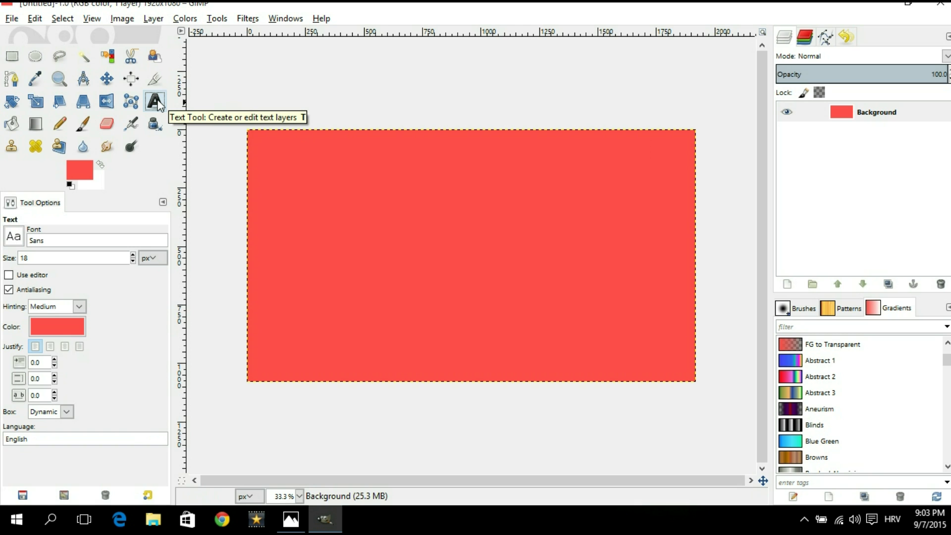
pyautogui.moveTo(289, 187); pyautogui.dragTo(479, 289)
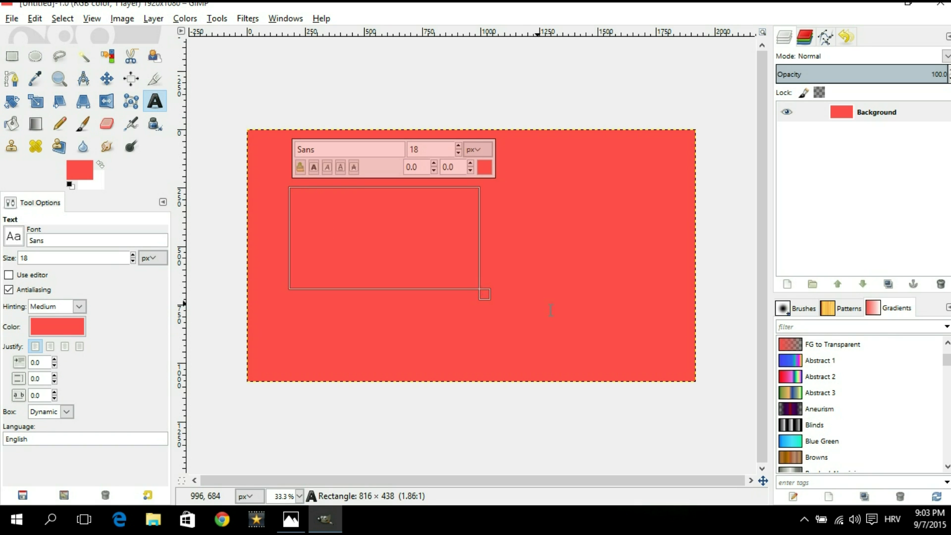
pyautogui.moveTo(550, 310); pyautogui.dragTo(630, 309)
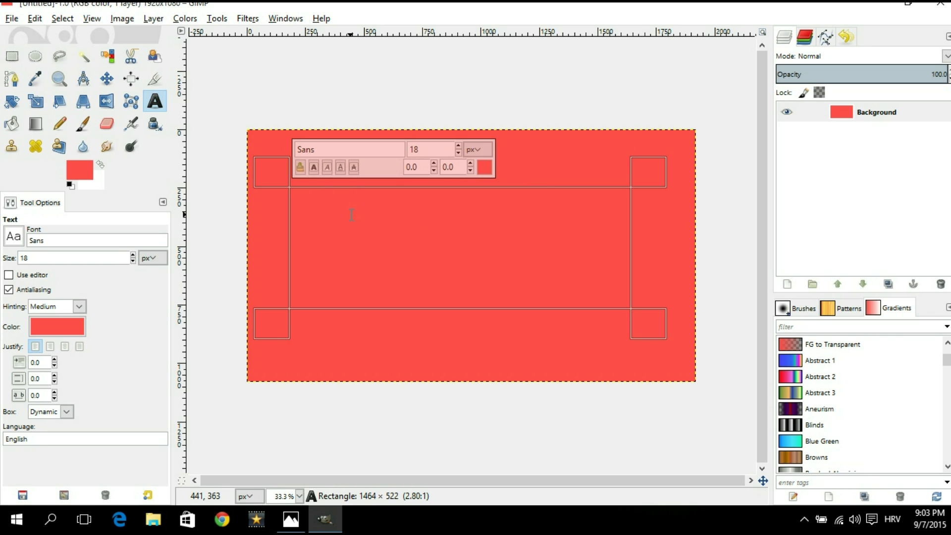
# Step: Set the text colour to white ffffff
pyautogui.click(72, 325)
pyautogui.moveTo(167, 191); pyautogui.dragTo(176, 213)
pyautogui.click(241, 271)
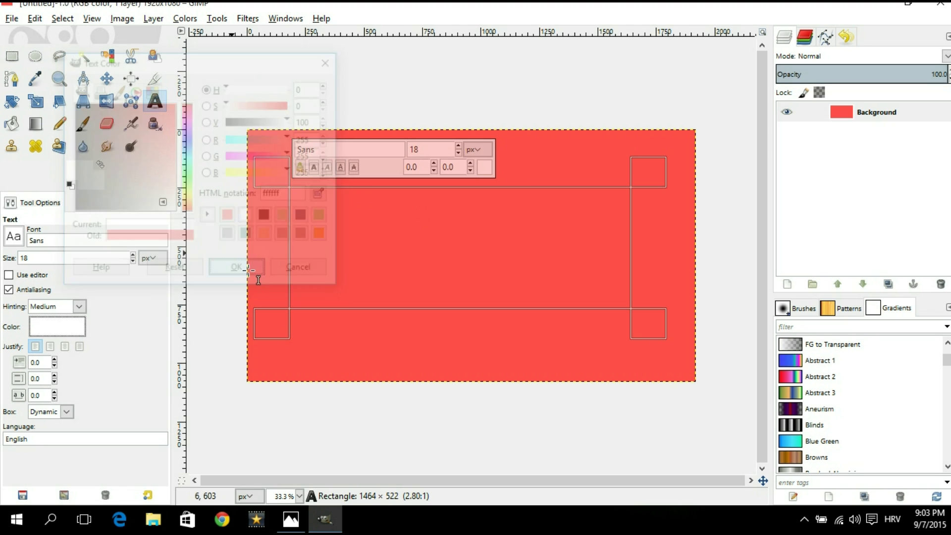
# Step: Choose Segoe UI Light from the font list
pyautogui.click(14, 236)
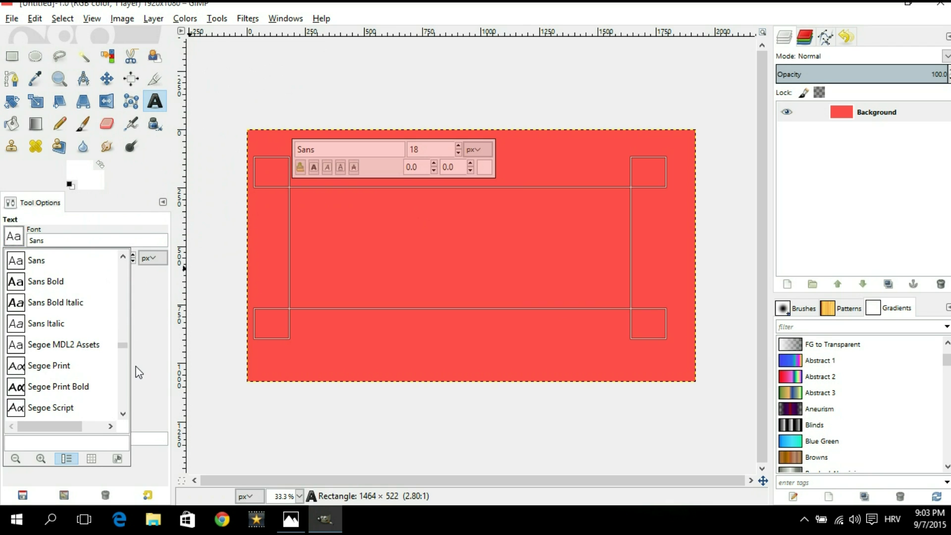
pyautogui.click(123, 414)
pyautogui.click(122, 414)
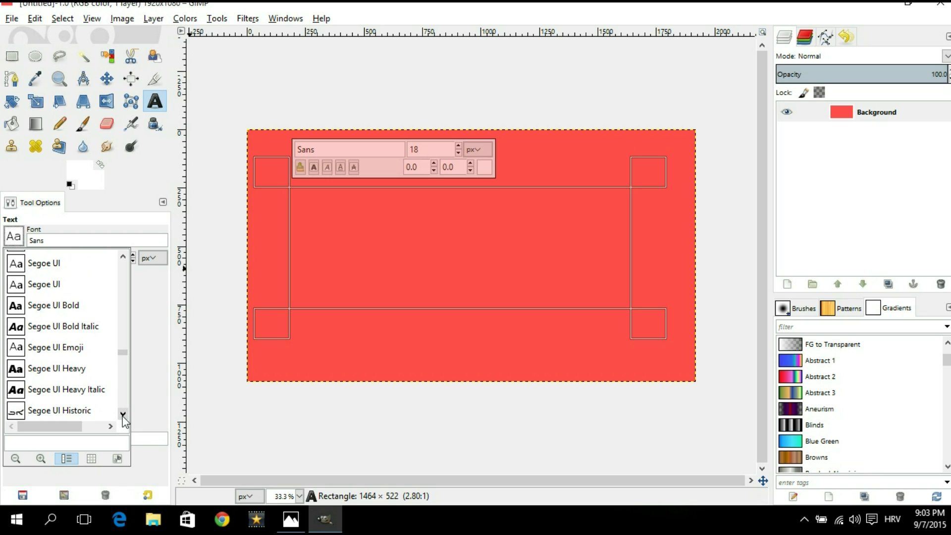
pyautogui.click(122, 414)
pyautogui.click(122, 415)
pyautogui.click(123, 415)
pyautogui.click(122, 414)
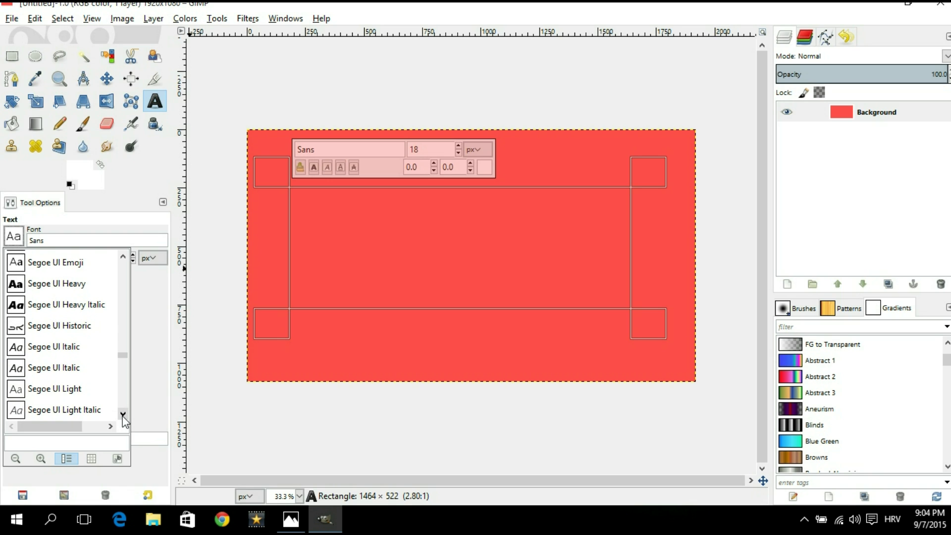
pyautogui.click(73, 389)
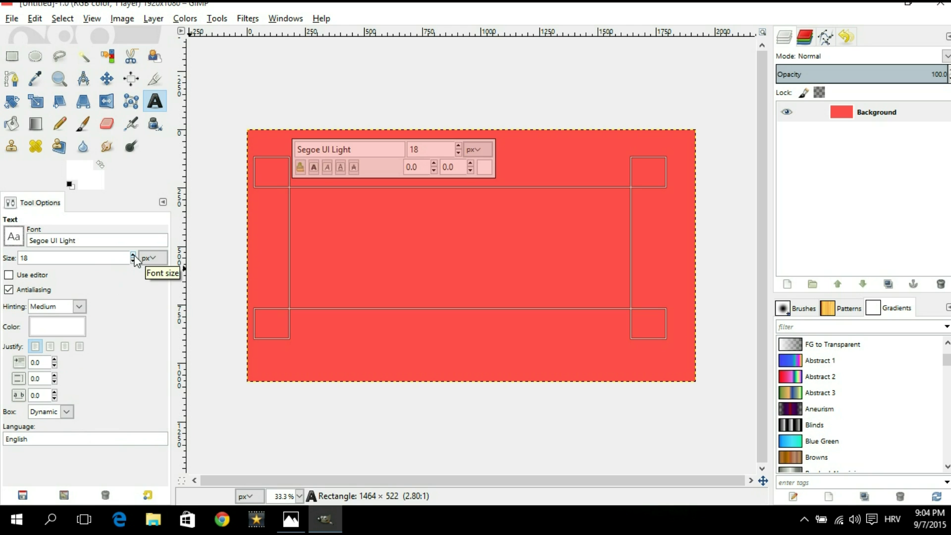
# Step: Set the font size to 150 px and type 'YouTube' in the text box
pyautogui.press('BackSpace')
pyautogui.press('BackSpace')
pyautogui.write('111')
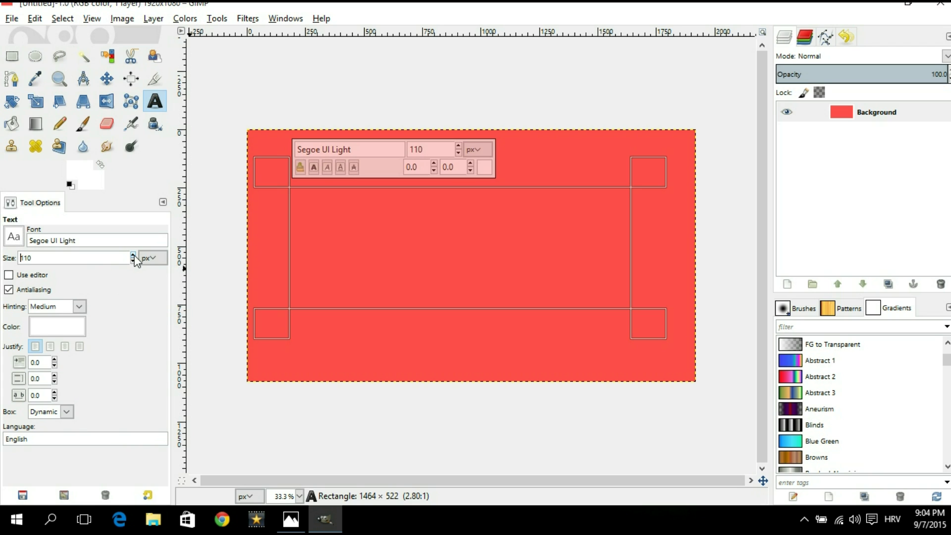
pyautogui.scroll(15, 134, 256)
pyautogui.scroll(15, 133, 257)
pyautogui.scroll(5, 134, 257)
pyautogui.write('YouTube')
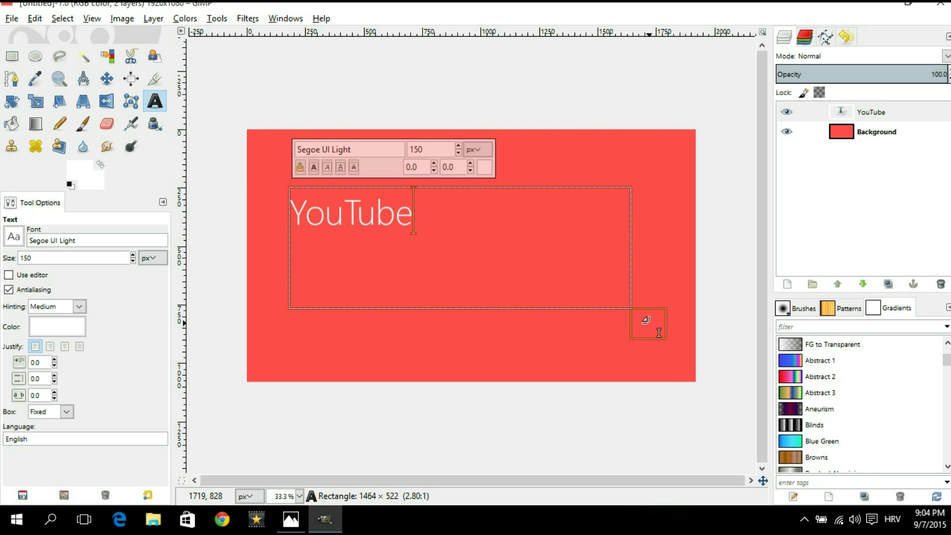
# Step: Fit the text box to 'YouTube', then align it to the image's horizontal and vertical centre
pyautogui.moveTo(658, 332); pyautogui.dragTo(445, 256)
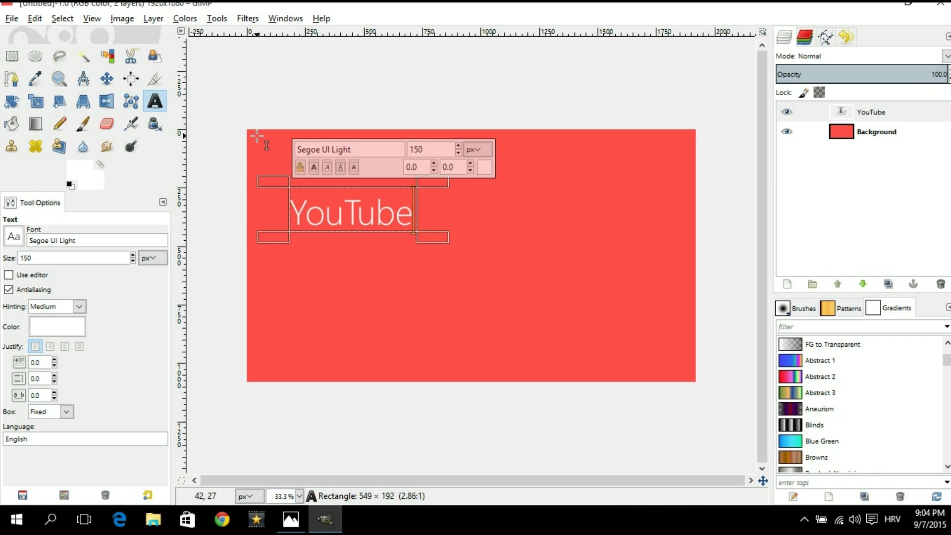
pyautogui.click(133, 79)
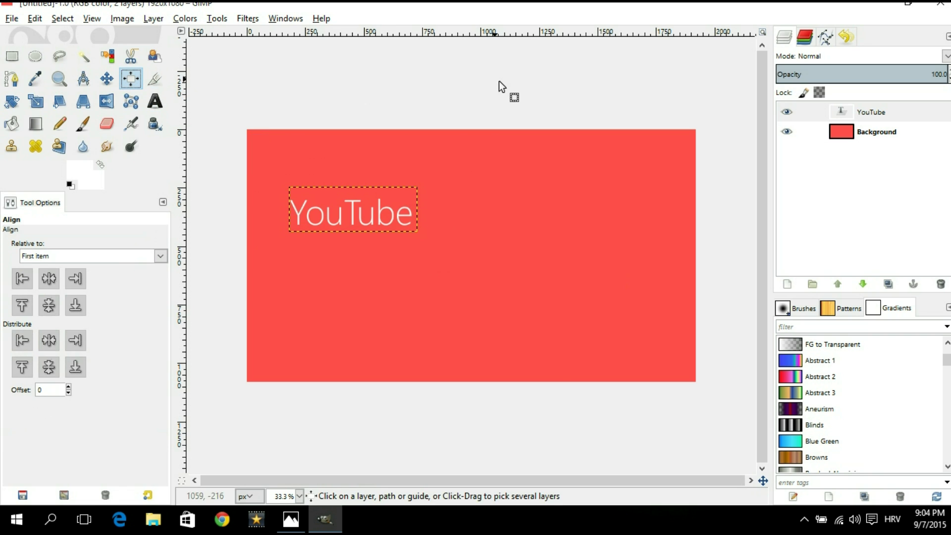
pyautogui.click(872, 112)
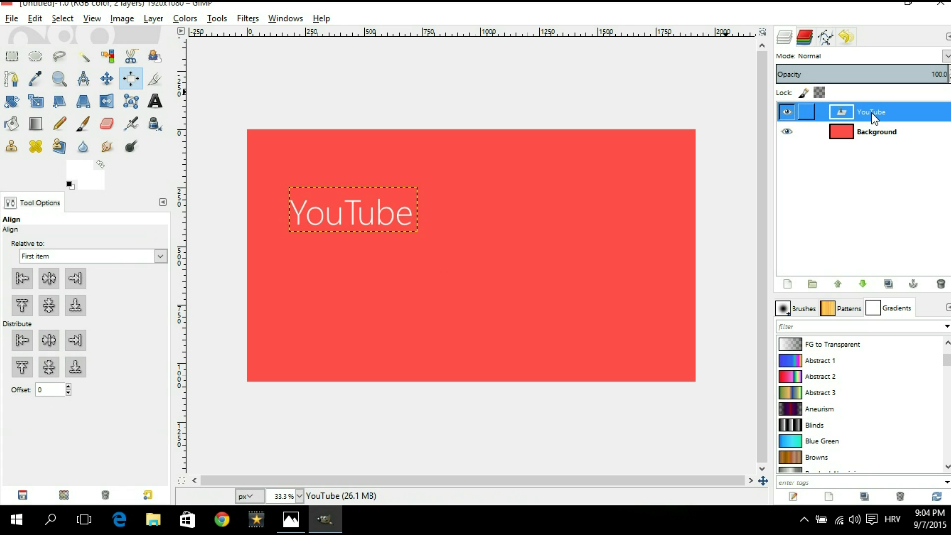
pyautogui.click(352, 213)
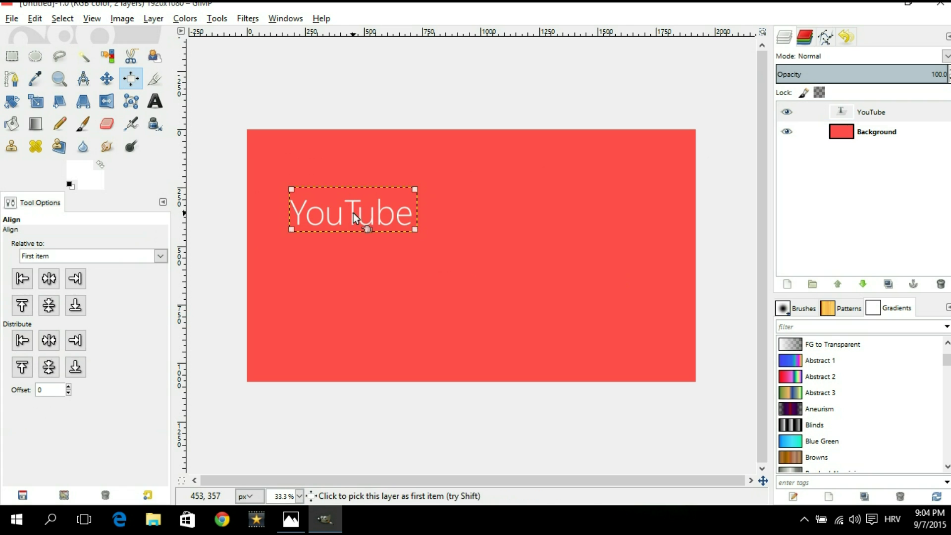
pyautogui.click(49, 278)
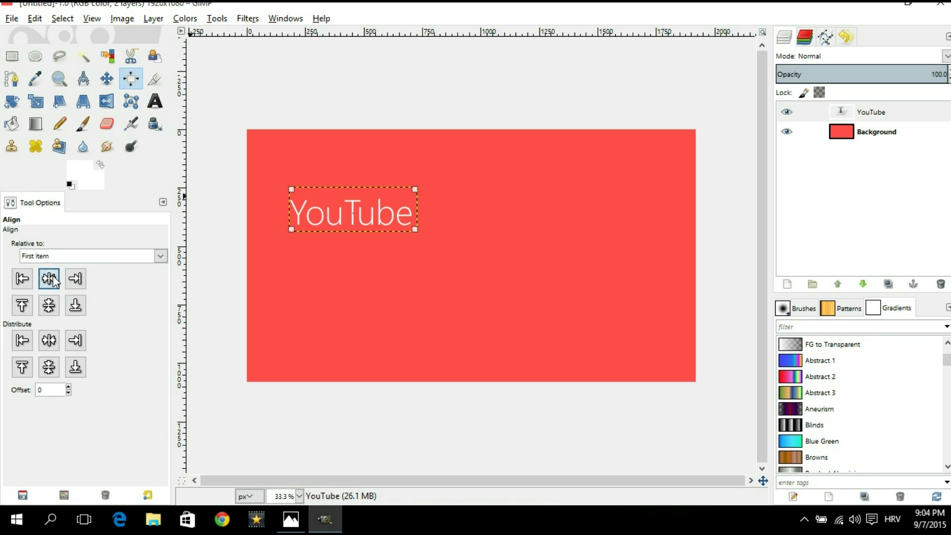
pyautogui.click(49, 305)
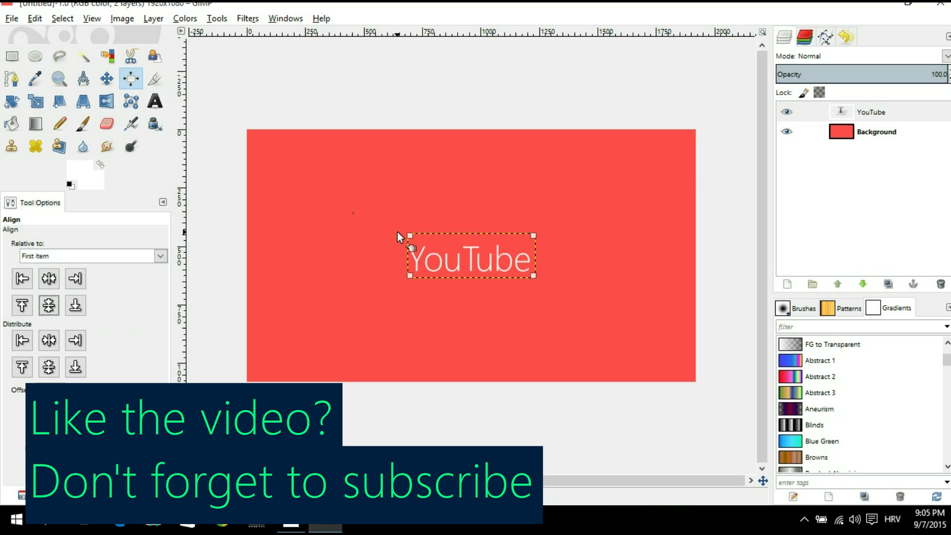
# Step: Duplicate the YouTube layer, hide the 'YouTube #1' copy, and reselect the original layer
pyautogui.click(882, 115)
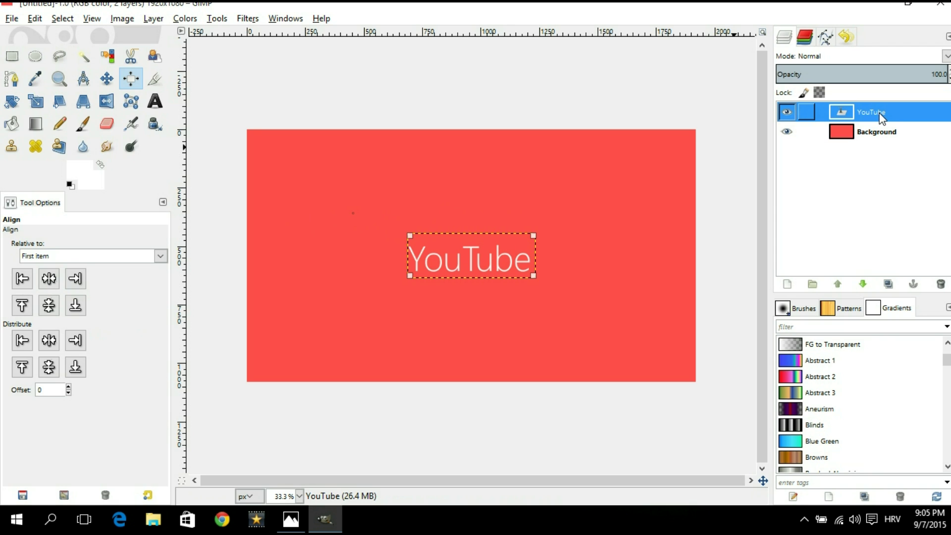
pyautogui.click(888, 285)
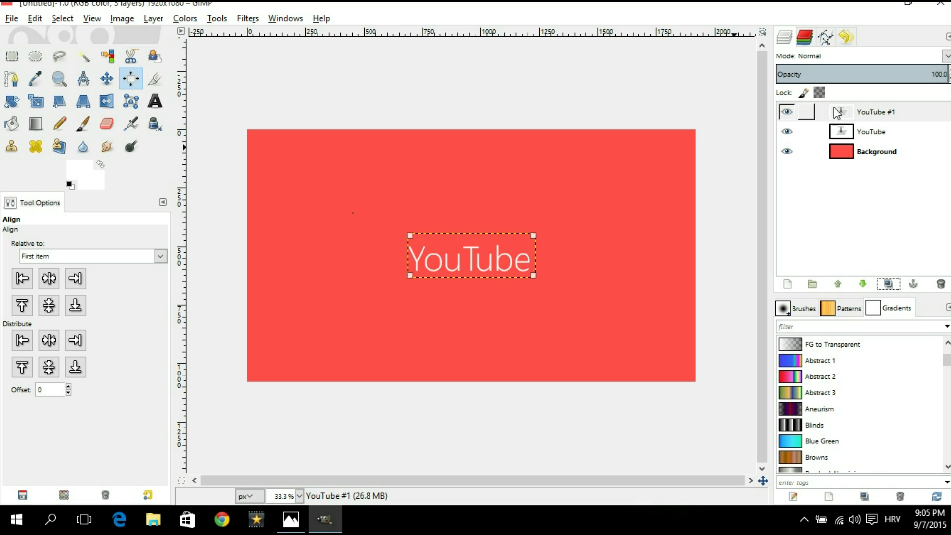
pyautogui.click(787, 114)
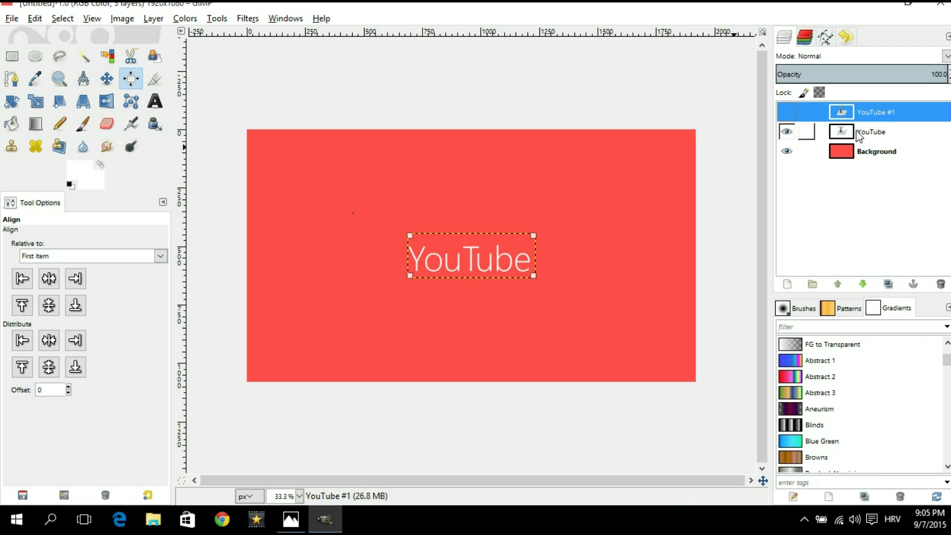
pyautogui.click(881, 137)
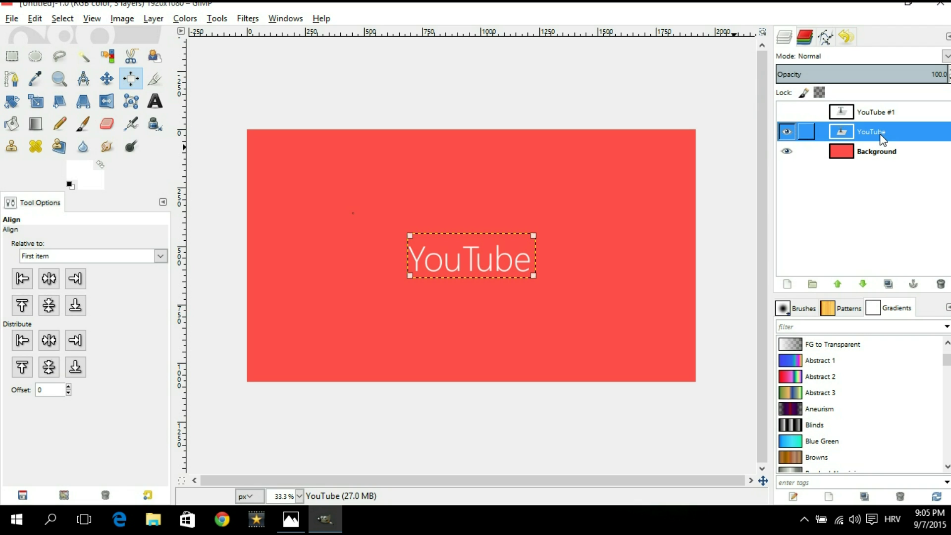
# Step: Change the original YouTube text colour to black 000000
pyautogui.click(156, 102)
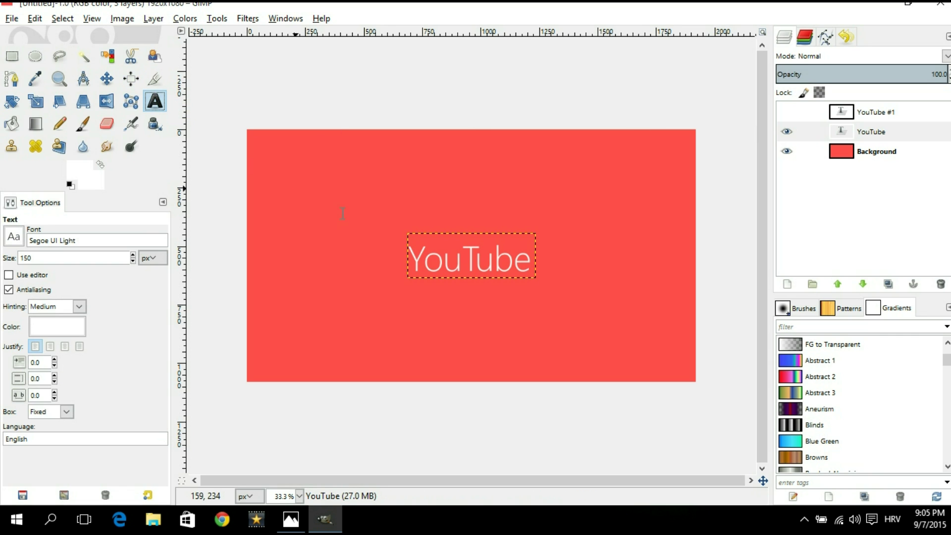
pyautogui.click(515, 260)
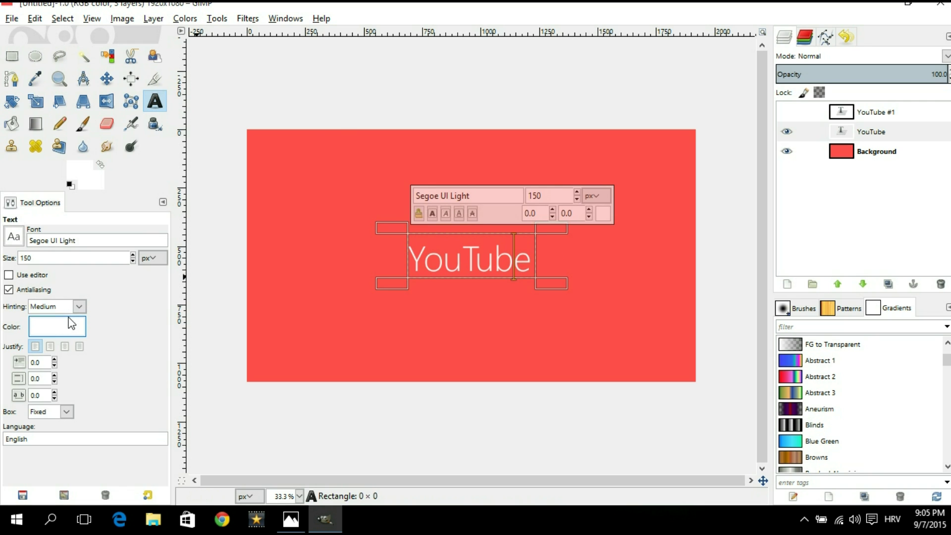
pyautogui.click(57, 326)
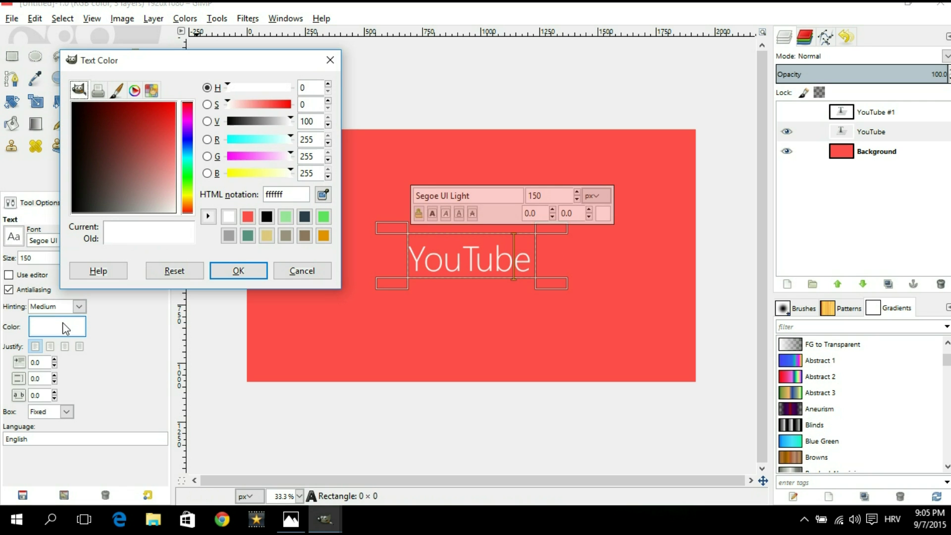
pyautogui.click(267, 217)
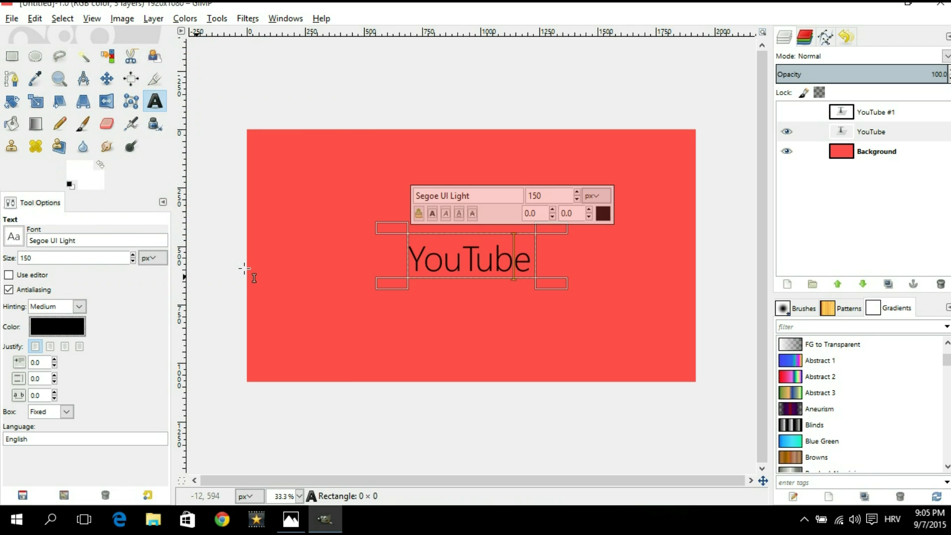
# Step: Enlarge the YouTube layer to the full 1920×1080 image with Layer to Image Size
pyautogui.click(868, 135)
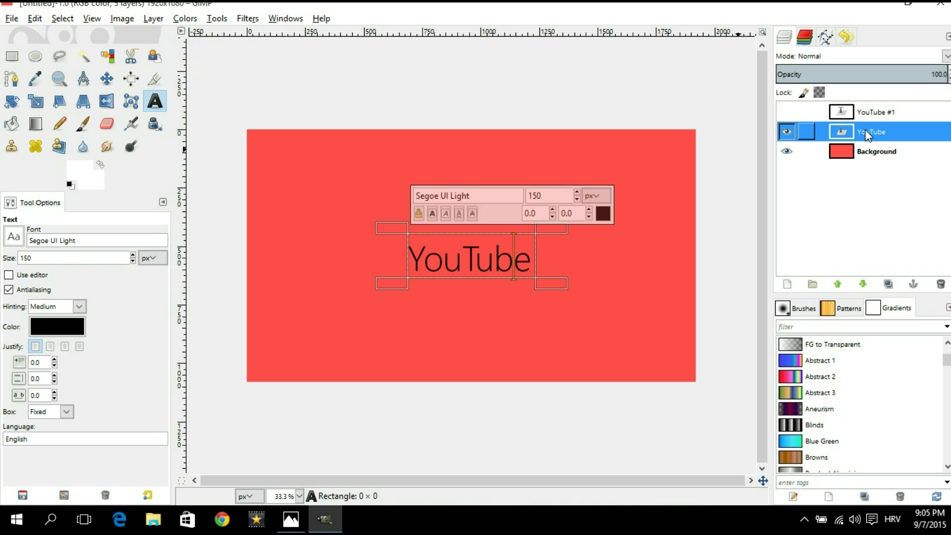
pyautogui.rightClick(868, 134)
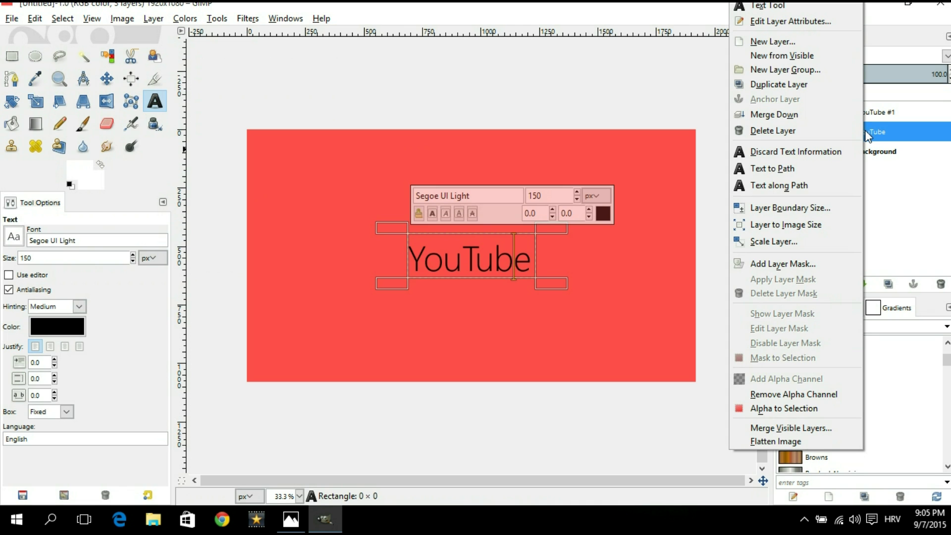
pyautogui.click(793, 225)
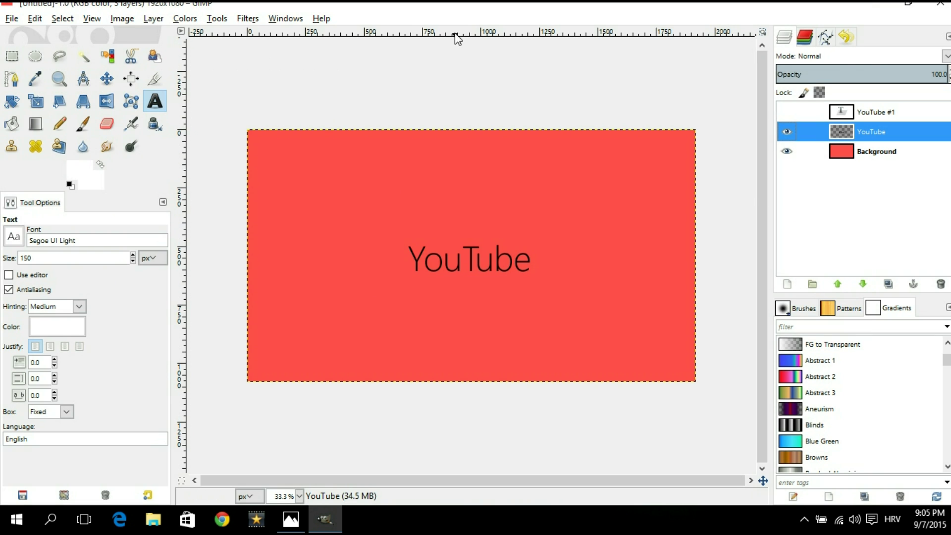
# Step: Open Filters > Blur > Motion Blur for the black YouTube layer
pyautogui.click(248, 18)
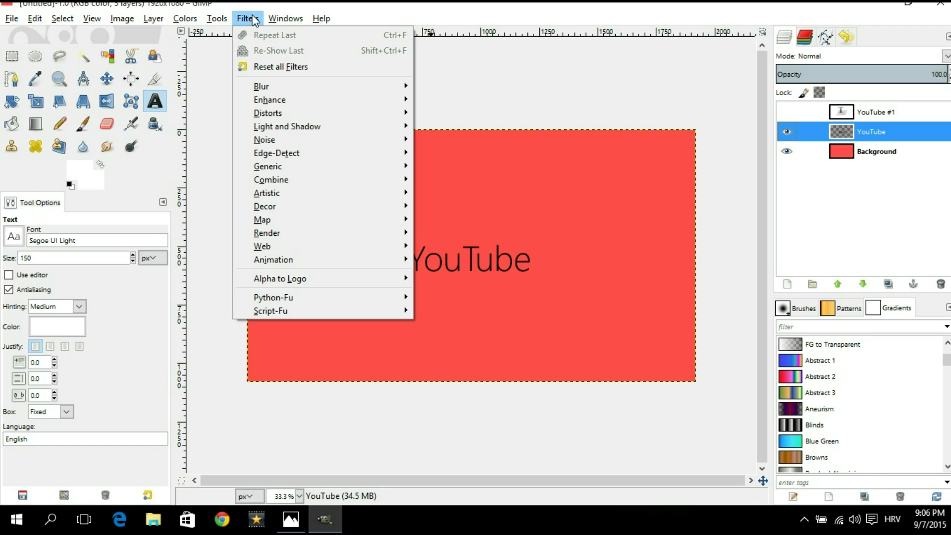
pyautogui.click(253, 18)
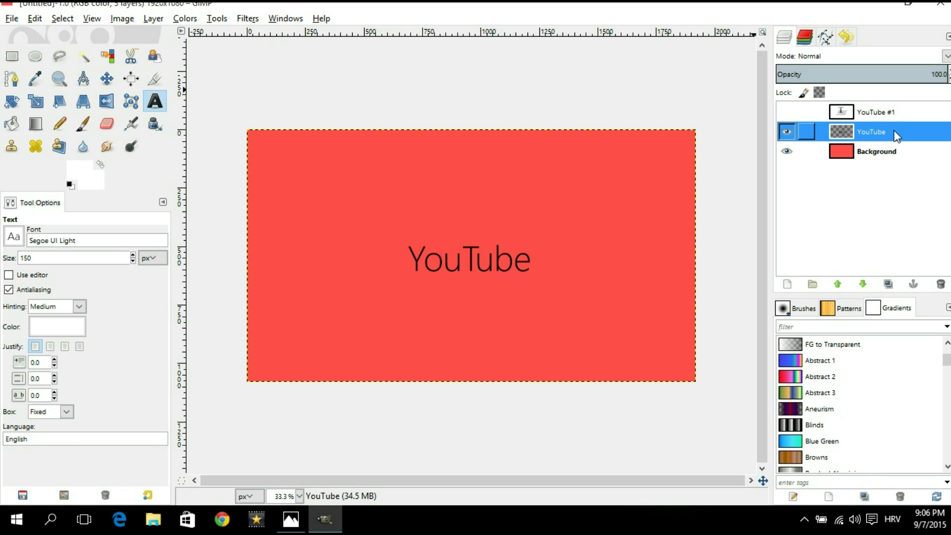
pyautogui.click(241, 20)
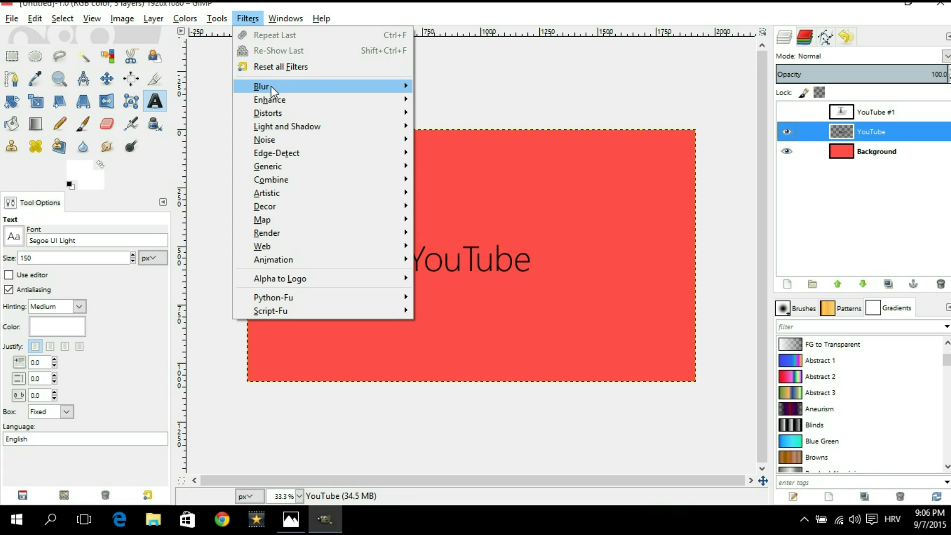
pyautogui.moveTo(271, 85)
pyautogui.click(465, 111)
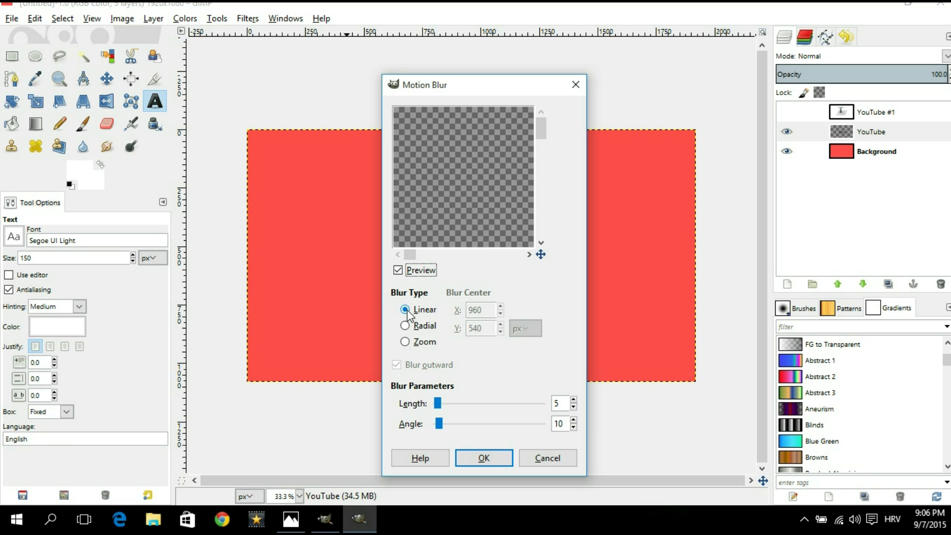
# Step: Apply a Linear motion blur with length 256 and angle 225 to the black text
pyautogui.moveTo(437, 409); pyautogui.dragTo(542, 407)
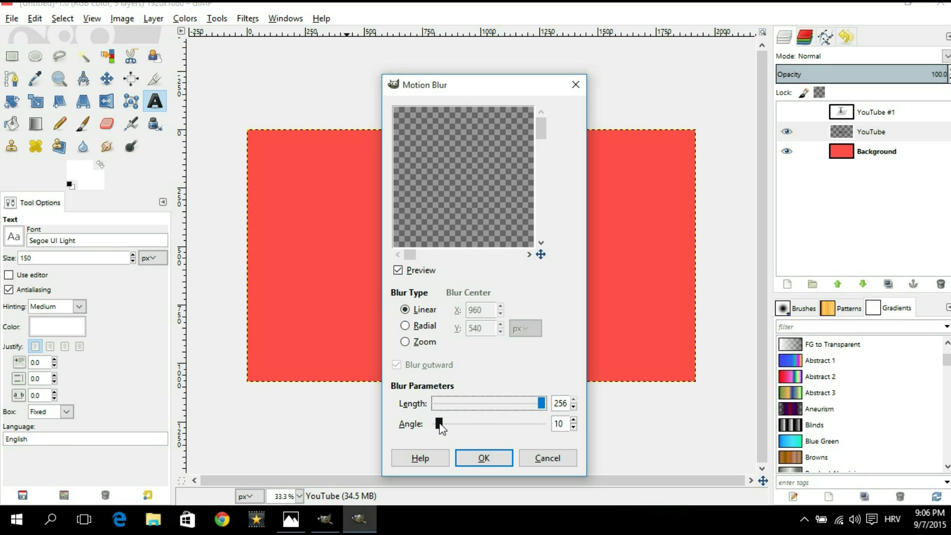
pyautogui.moveTo(439, 424); pyautogui.dragTo(503, 438)
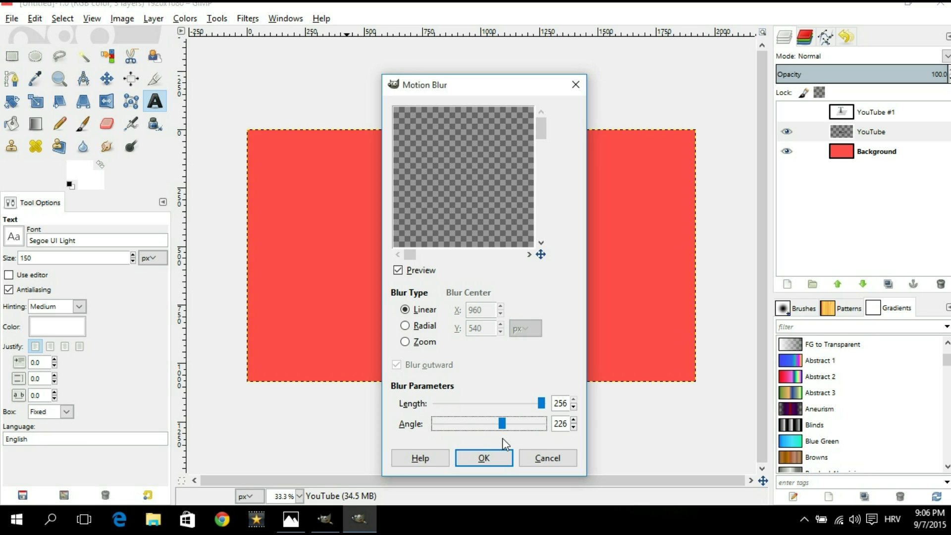
pyautogui.click(574, 427)
pyautogui.click(488, 453)
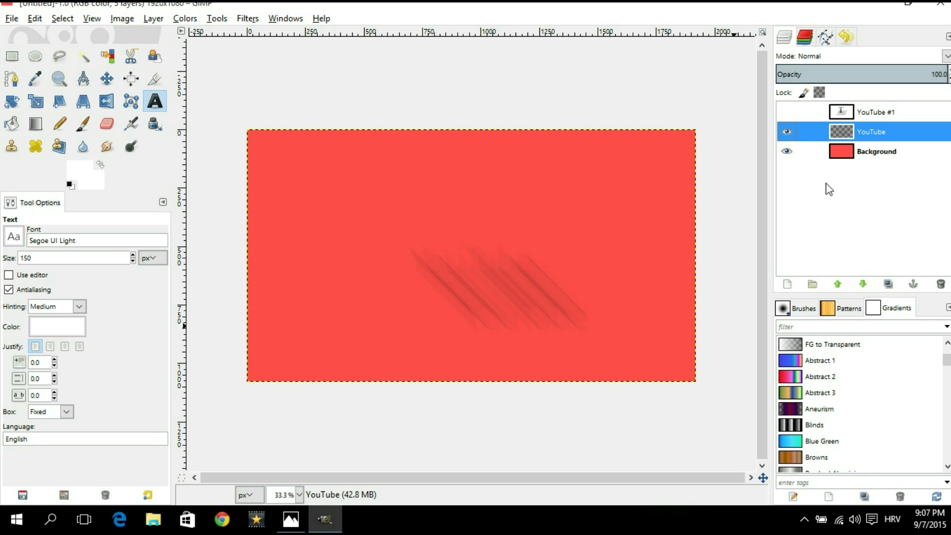
# Step: Unhide YouTube #1, zoom to 100%, and turn the YouTube layer's alpha into a selection
pyautogui.click(787, 112)
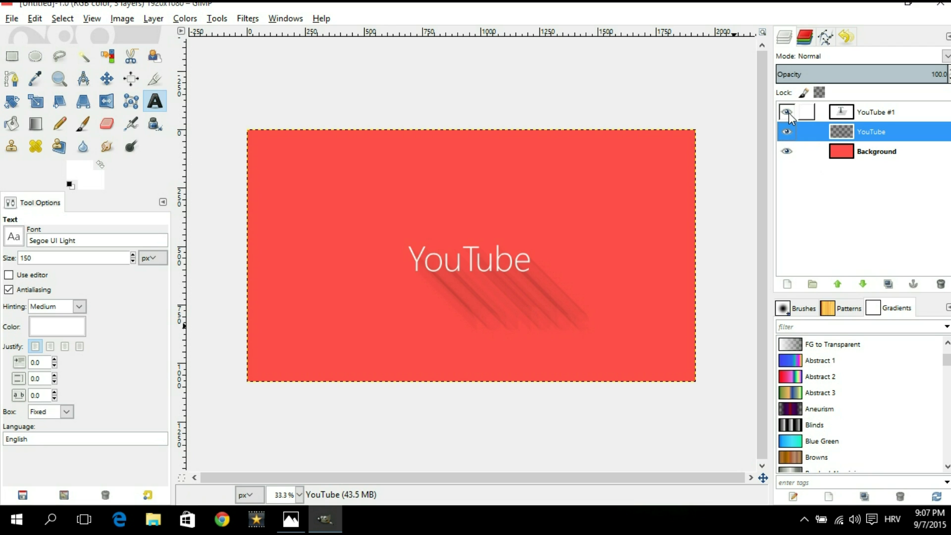
pyautogui.press('+')
pyautogui.press('+')
pyautogui.press('+')
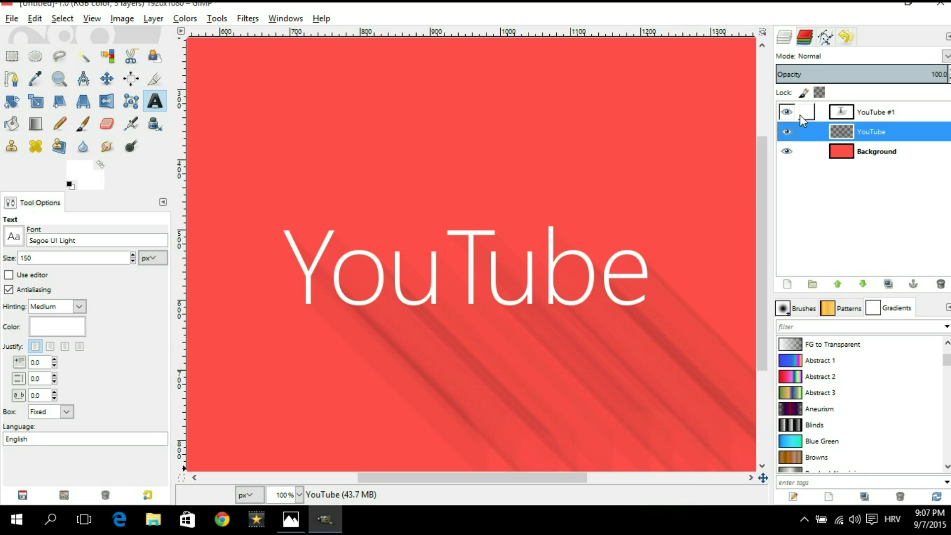
pyautogui.rightClick(881, 137)
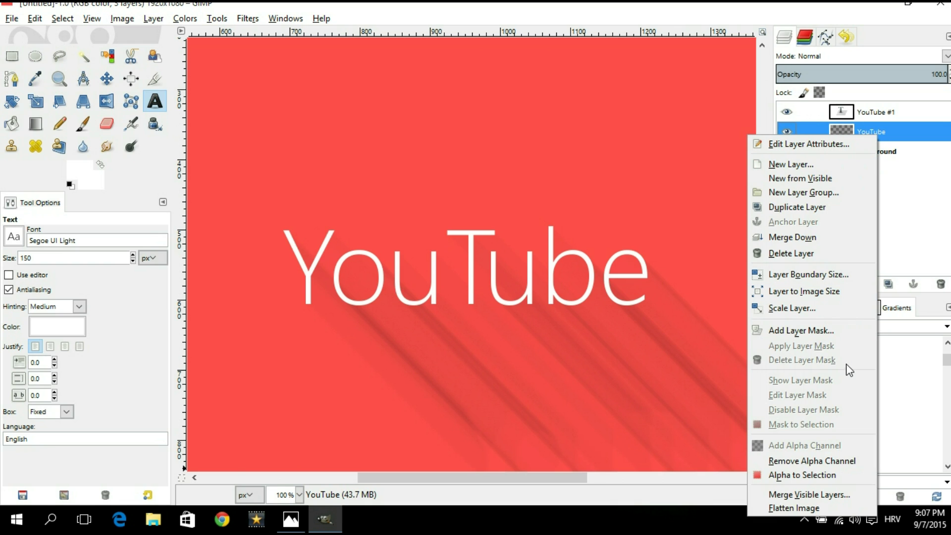
pyautogui.click(807, 474)
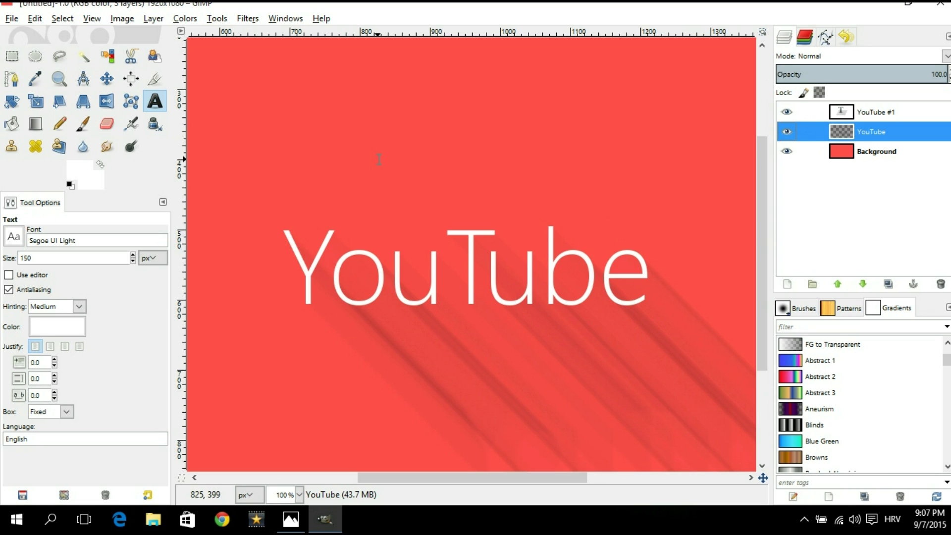
# Step: Set up the Bucket Fill with black foreground, filling the whole selection
pyautogui.click(8, 128)
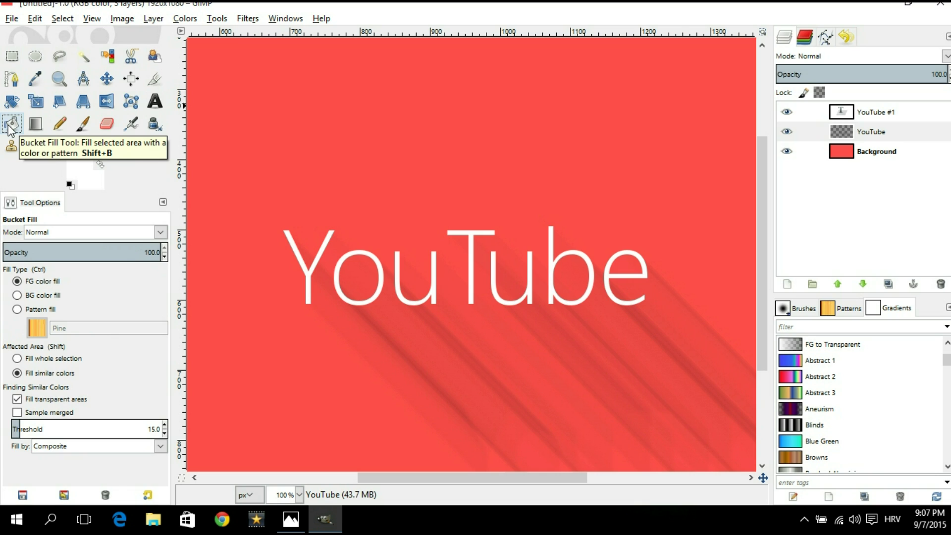
pyautogui.click(70, 184)
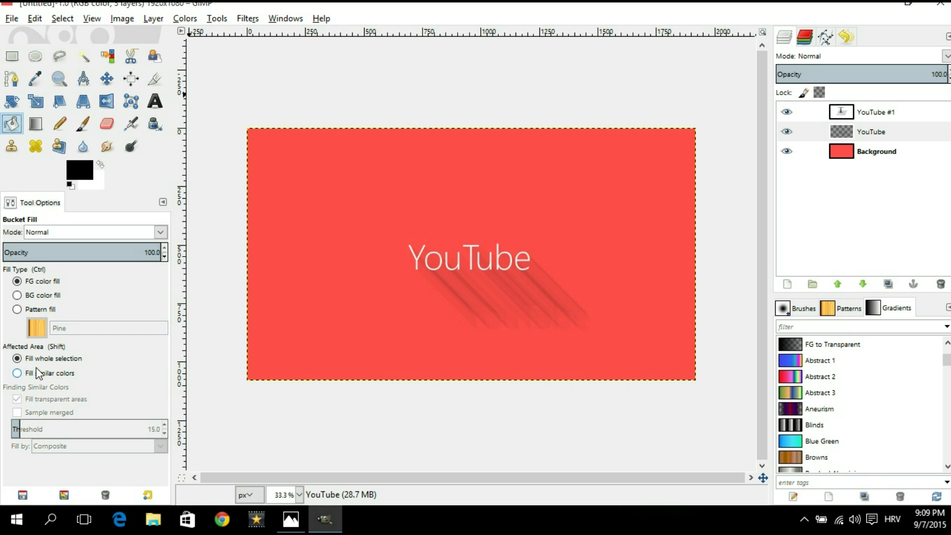
pyautogui.click(19, 360)
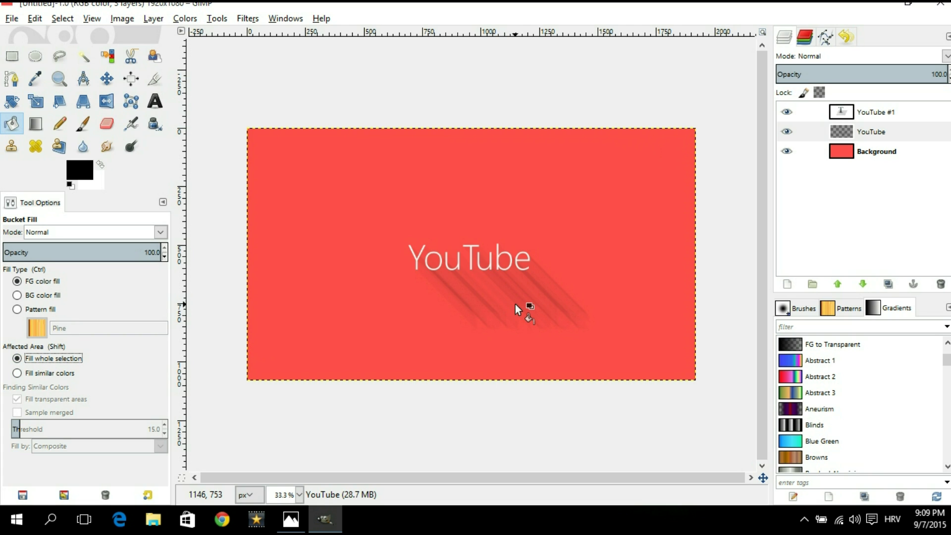
pyautogui.scroll(6, 515, 305)
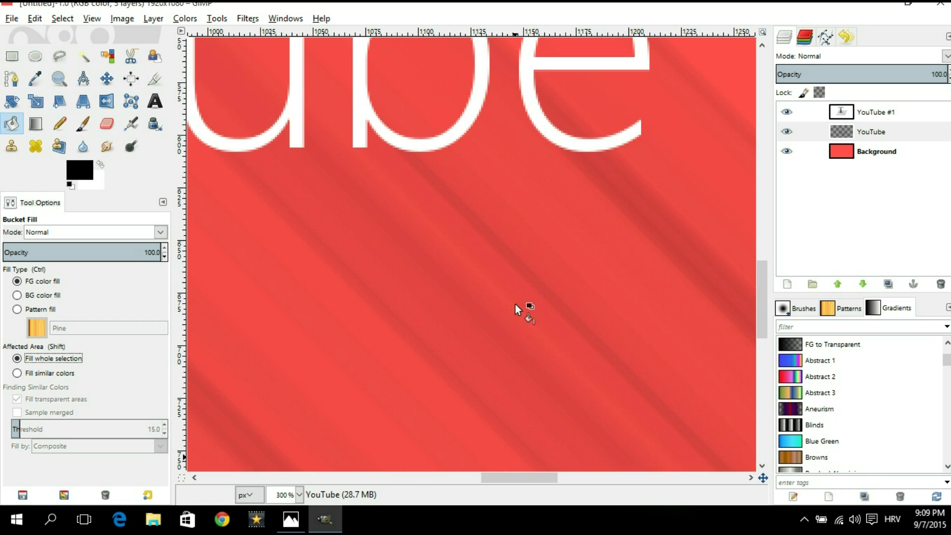
pyautogui.scroll(-2, 617, 186)
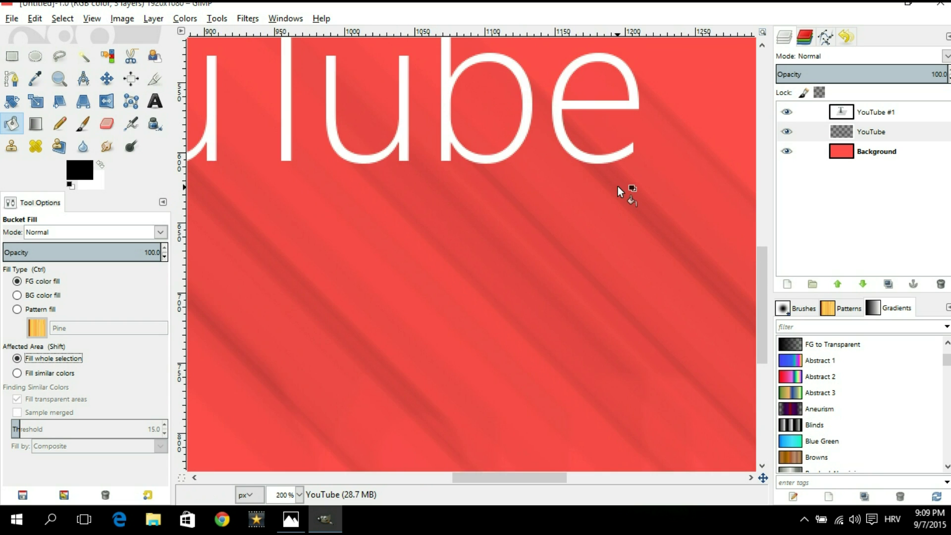
pyautogui.scroll(-1, 617, 186)
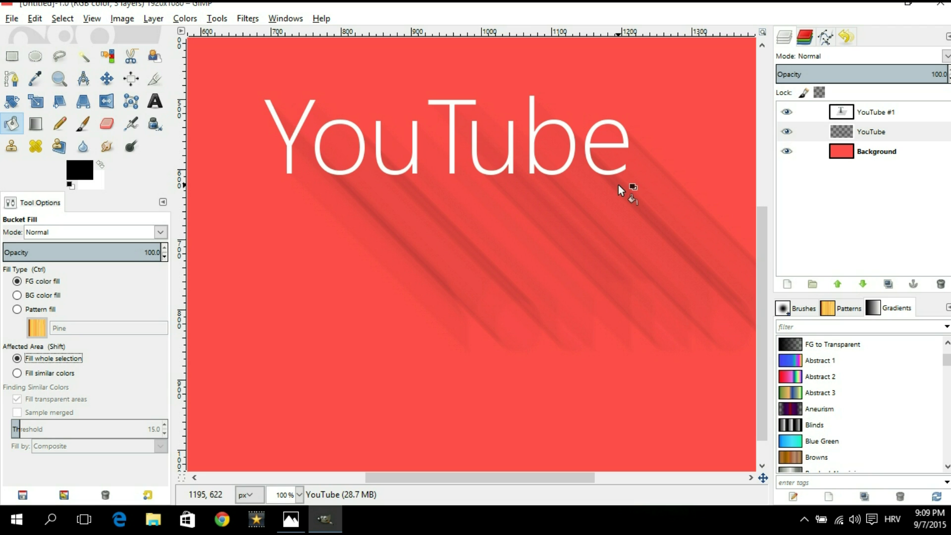
# Step: Fill the shadow streaks with black repeatedly until solid, then zoom out to 50%
pyautogui.click(613, 183)
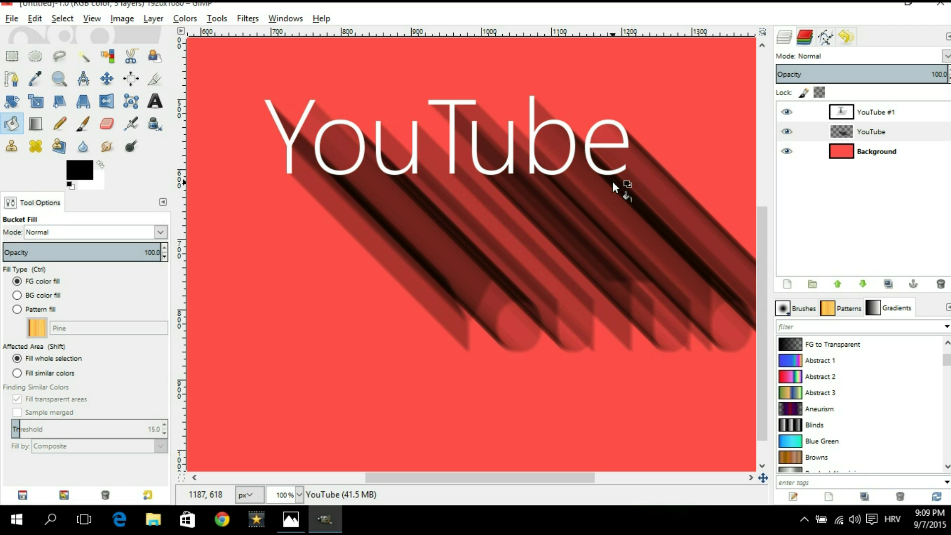
pyautogui.click(613, 184)
pyautogui.click(613, 184)
pyautogui.click(614, 183)
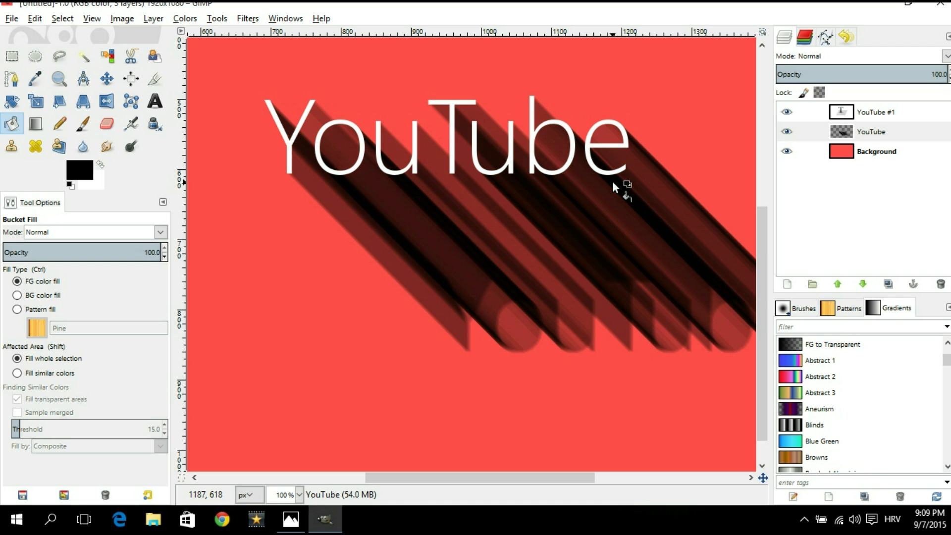
pyautogui.click(613, 184)
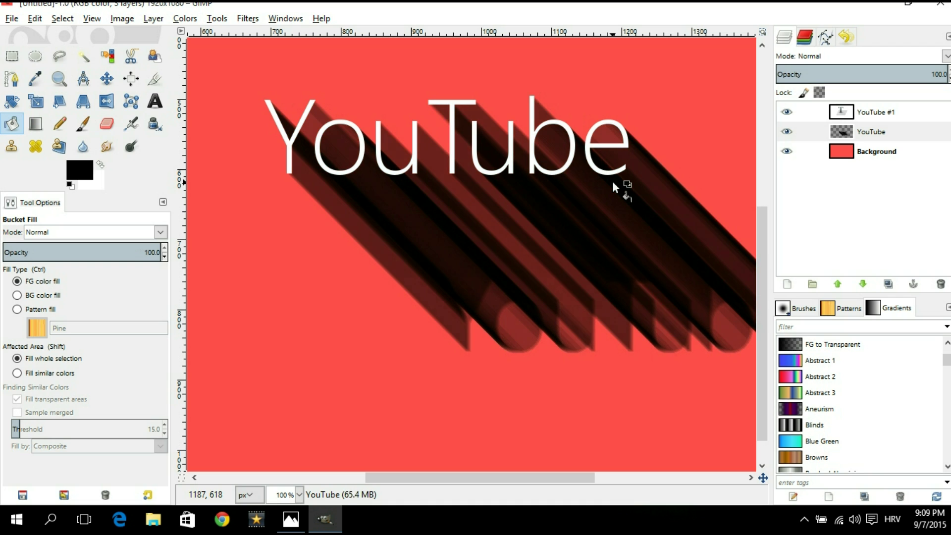
pyautogui.click(614, 183)
pyautogui.click(613, 182)
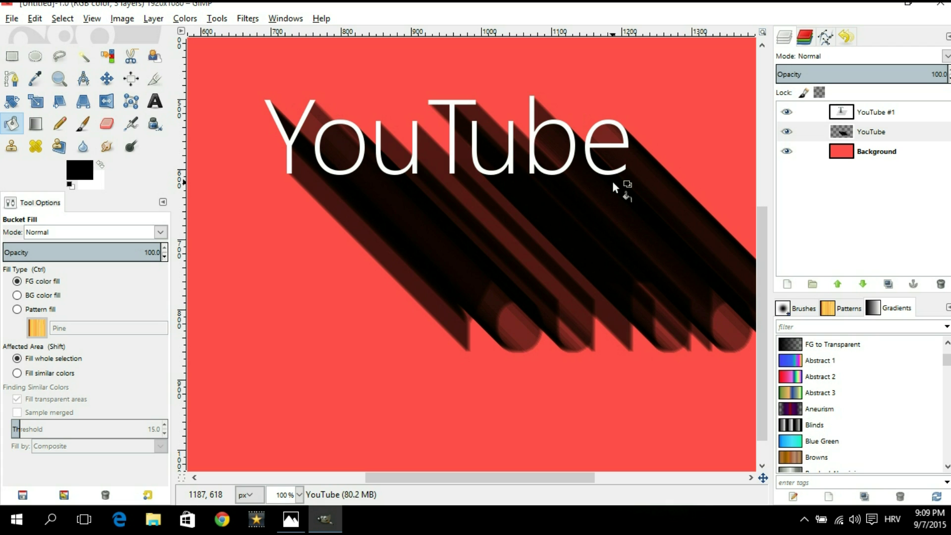
pyautogui.click(614, 183)
pyautogui.click(614, 182)
pyautogui.click(614, 183)
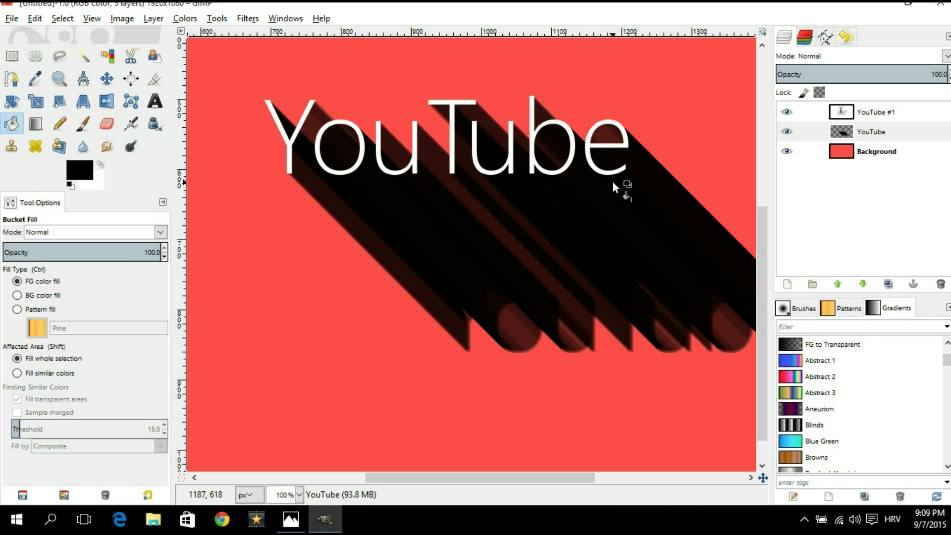
pyautogui.click(613, 180)
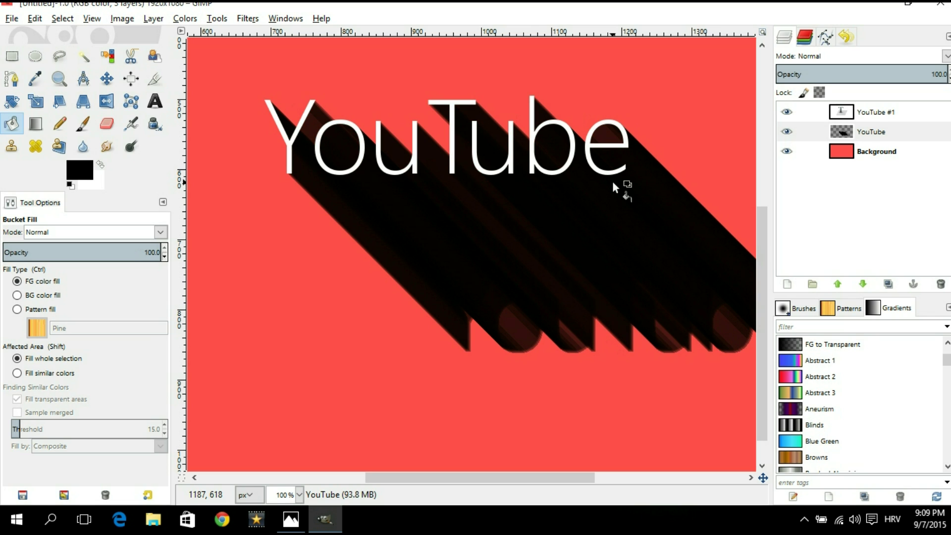
pyautogui.press('-')
pyautogui.press('-')
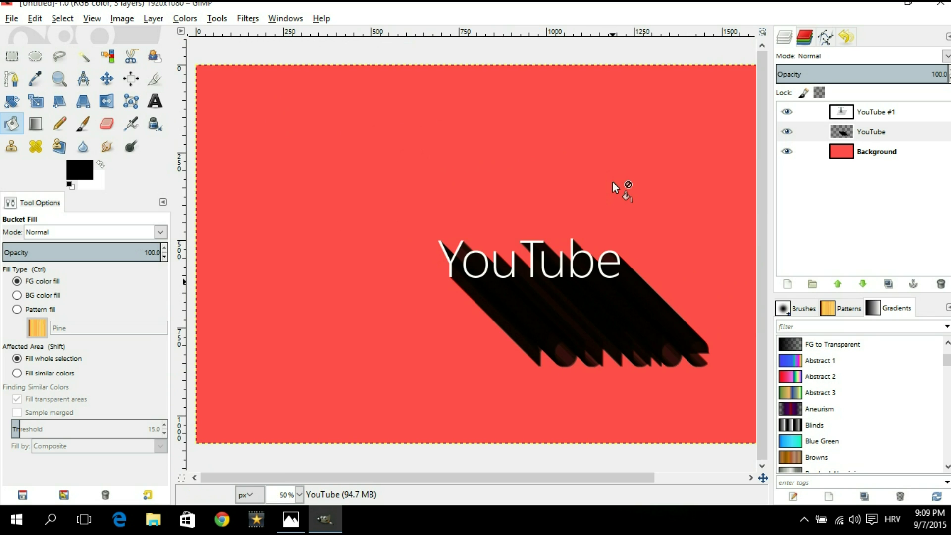
# Step: Make the YouTube layer active, use Alpha to Selection on it, and choose the Paintbrush
pyautogui.click(864, 133)
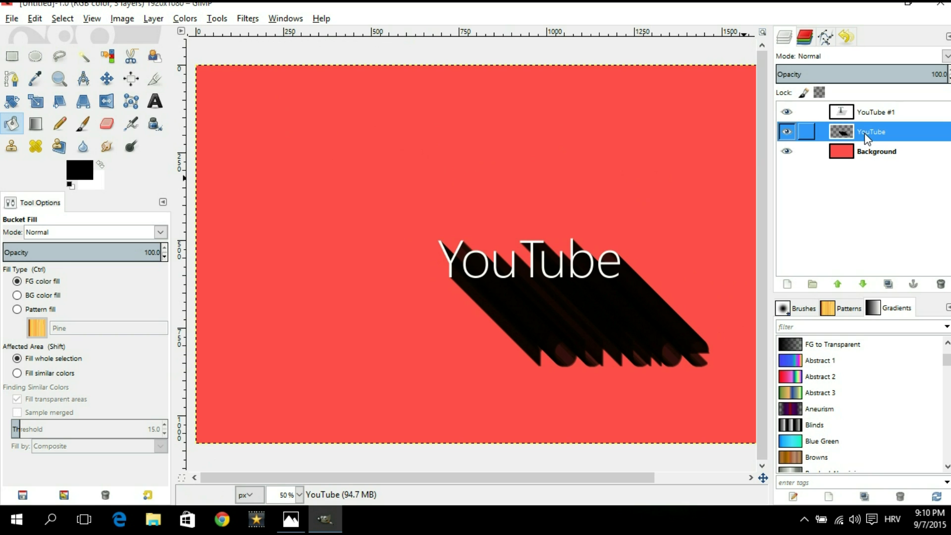
pyautogui.rightClick(864, 133)
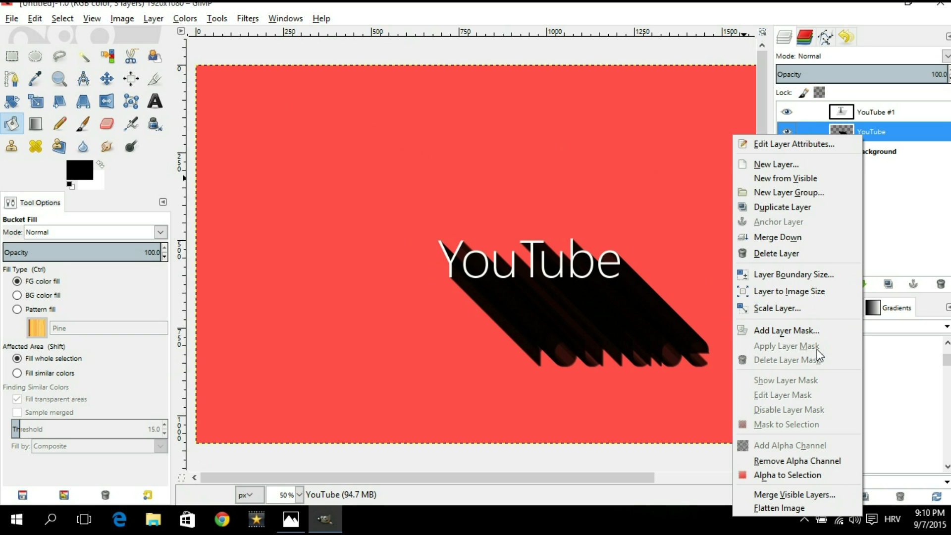
pyautogui.click(796, 475)
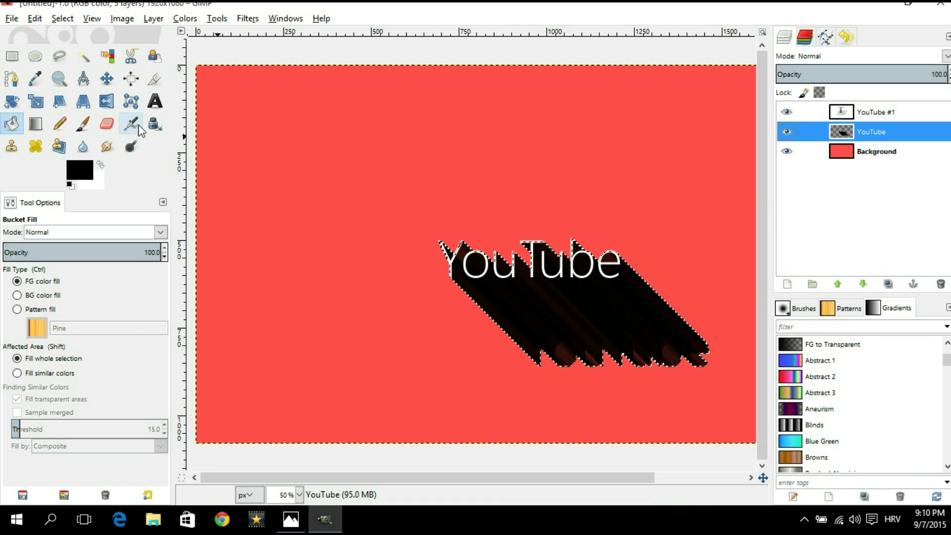
pyautogui.click(83, 124)
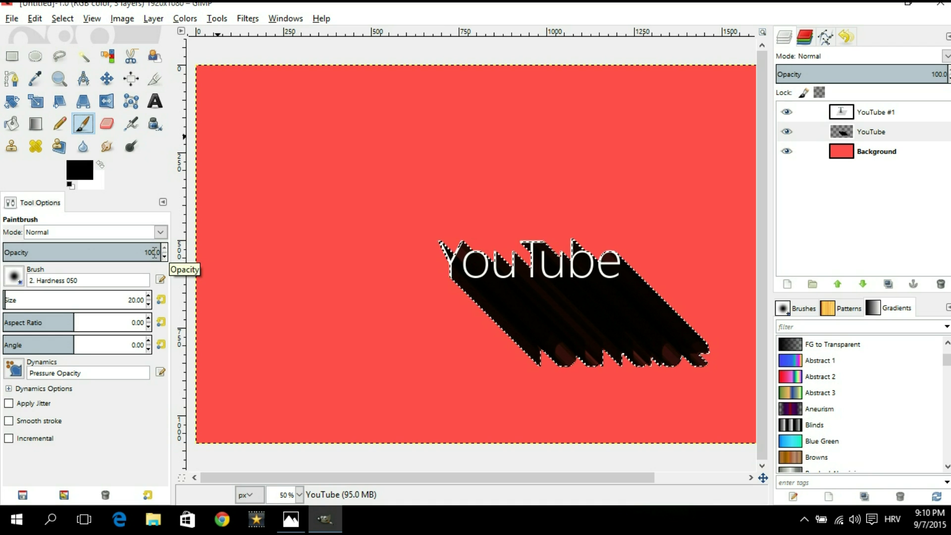
# Step: Paint over the selected shadow with a size-311 '2. Hardness 100' brush in black
pyautogui.click(14, 276)
pyautogui.click(58, 323)
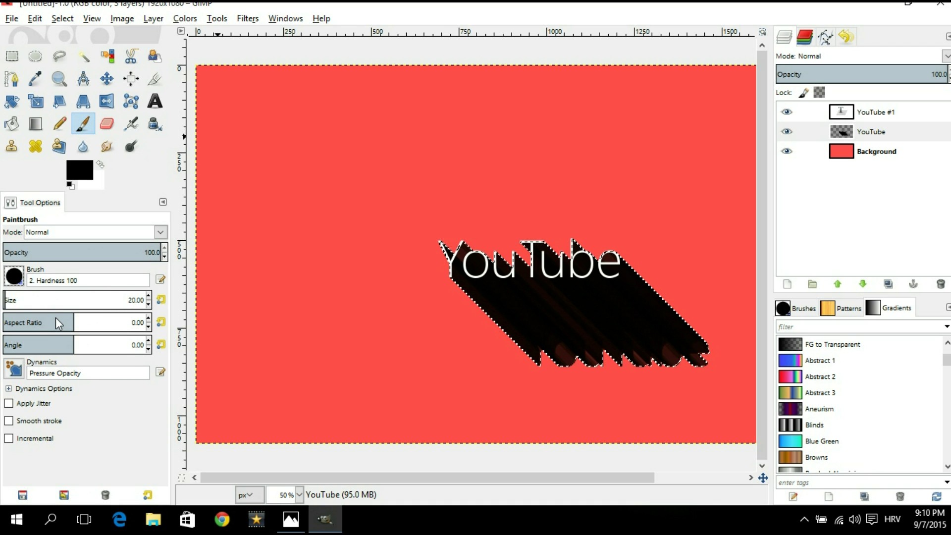
pyautogui.moveTo(7, 300); pyautogui.dragTo(47, 300)
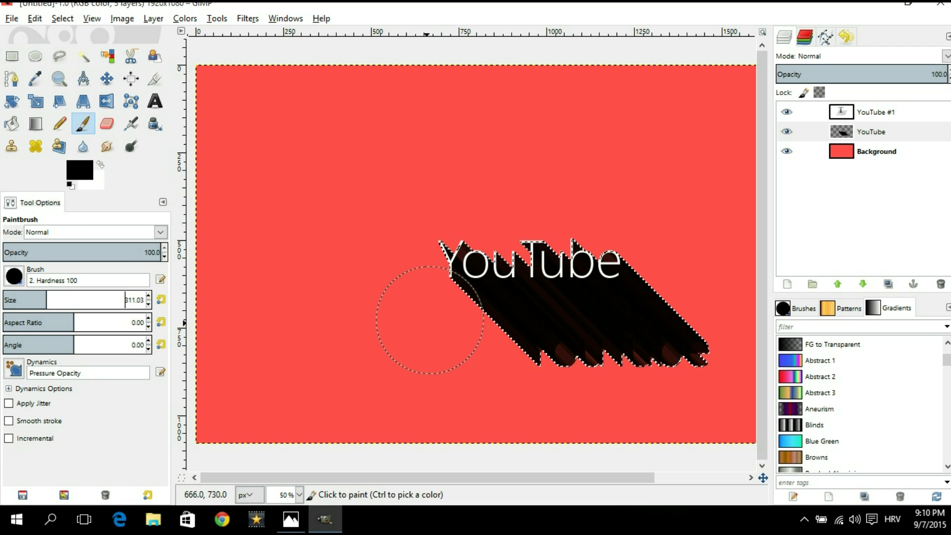
pyautogui.moveTo(418, 330)
pyautogui.mouseDown()
pyautogui.moveTo(450, 305)
pyautogui.moveTo(454, 273)
pyautogui.moveTo(523, 201)
pyautogui.moveTo(475, 283)
pyautogui.moveTo(489, 285)
pyautogui.moveTo(579, 237)
pyautogui.moveTo(495, 319)
pyautogui.moveTo(685, 244)
pyautogui.moveTo(514, 351)
pyautogui.moveTo(724, 331)
pyautogui.moveTo(726, 344)
pyautogui.moveTo(606, 364)
pyautogui.moveTo(531, 326)
pyautogui.moveTo(456, 250)
pyautogui.moveTo(622, 252)
pyautogui.moveTo(445, 253)
pyautogui.moveTo(604, 257)
pyautogui.moveTo(657, 272)
pyautogui.moveTo(722, 322)
pyautogui.moveTo(693, 336)
pyautogui.moveTo(545, 320)
pyautogui.moveTo(492, 306)
pyautogui.moveTo(435, 252)
pyautogui.moveTo(644, 275)
pyautogui.moveTo(692, 346)
pyautogui.moveTo(475, 310)
pyautogui.moveTo(442, 279)
pyautogui.moveTo(622, 263)
pyautogui.mouseUp()
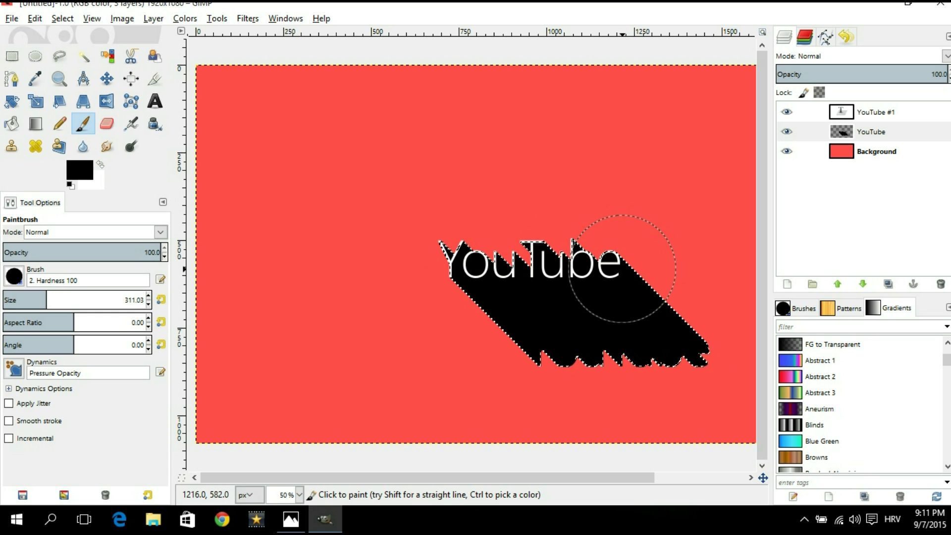
pyautogui.press('-')
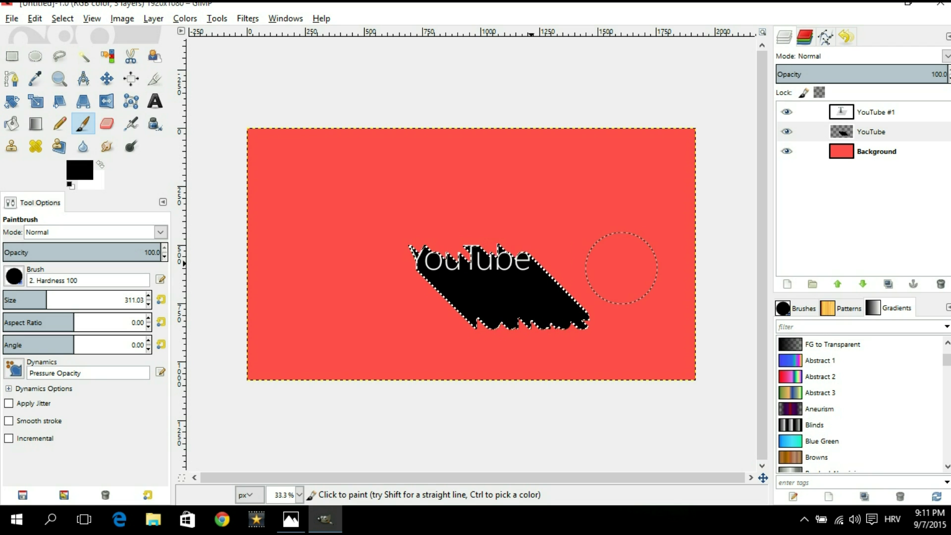
# Step: Clear the selection and duplicate the YouTube shadow layer as YouTube #2
pyautogui.click(63, 18)
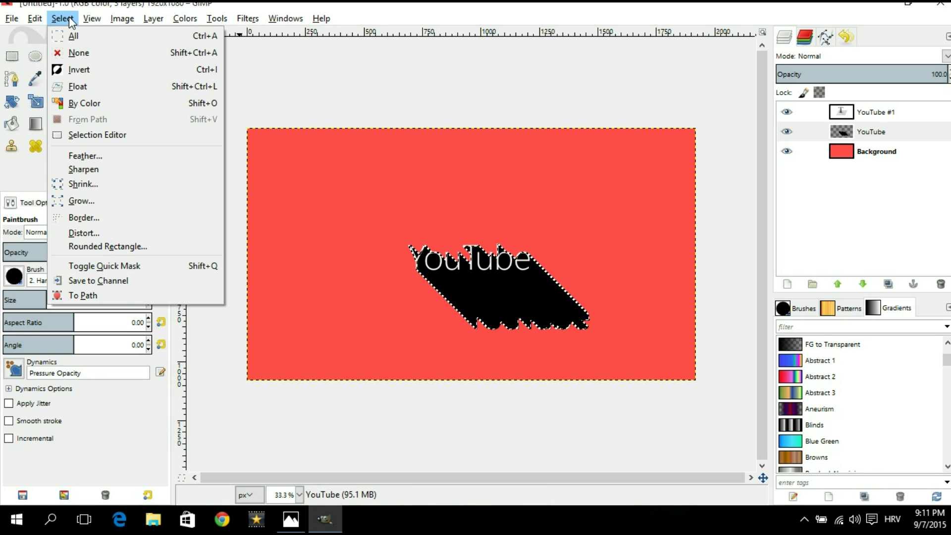
pyautogui.click(78, 53)
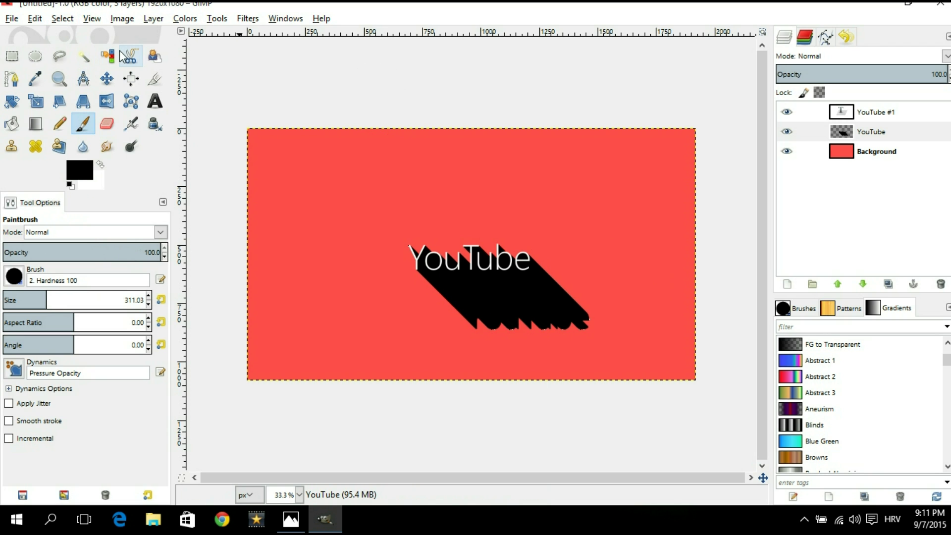
pyautogui.click(872, 132)
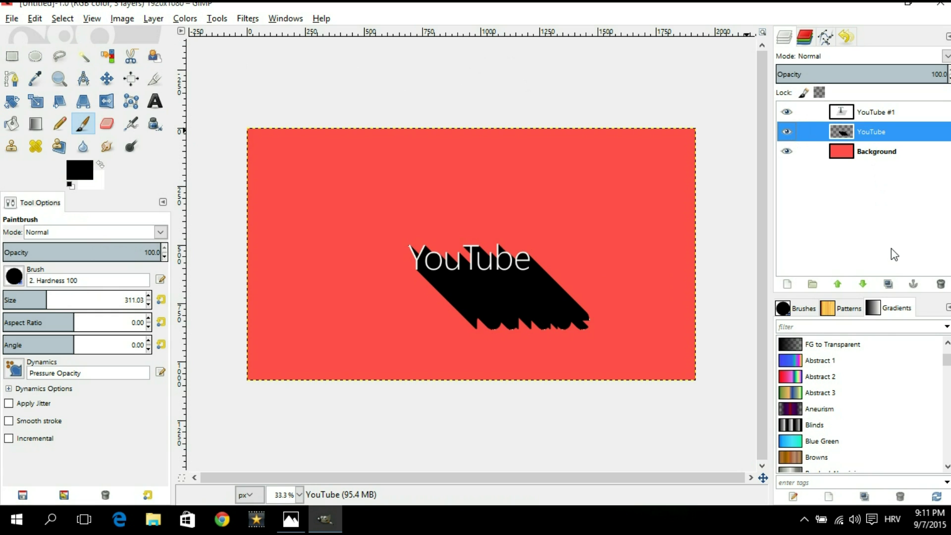
pyautogui.click(889, 285)
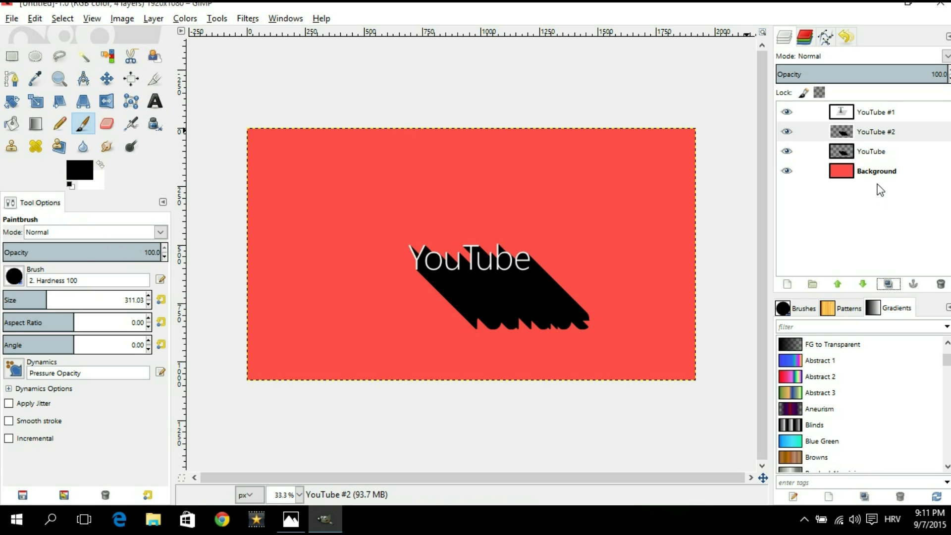
# Step: Shift a shadow copy down and to the right with the Move tool
pyautogui.click(875, 152)
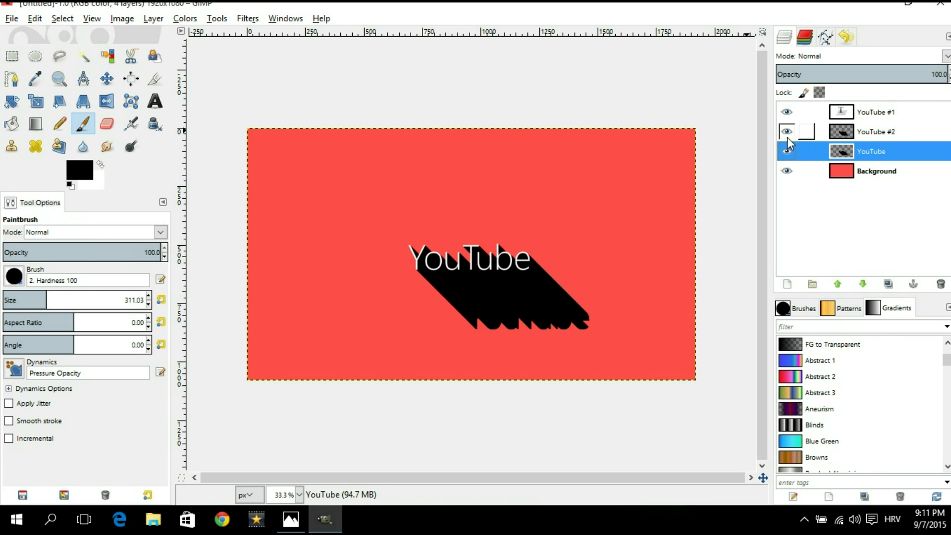
pyautogui.click(107, 79)
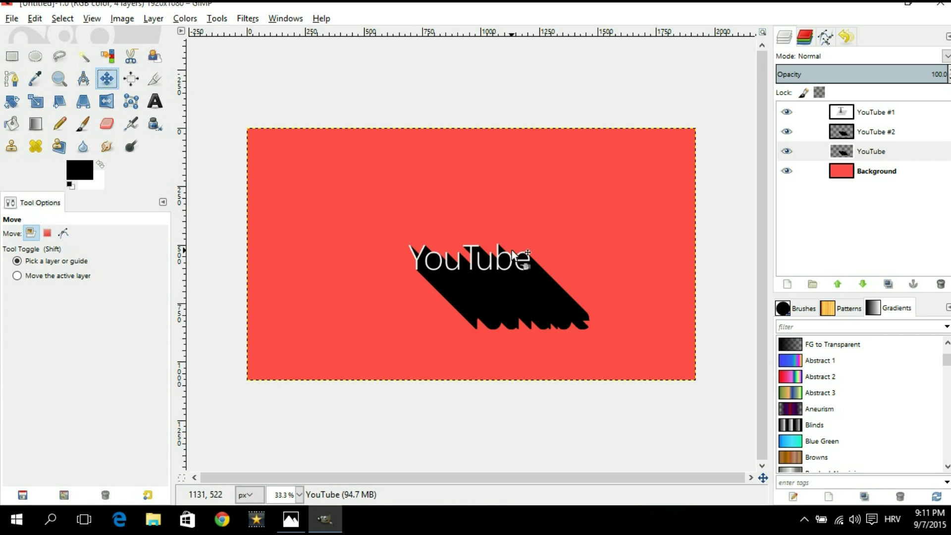
pyautogui.click(514, 289)
pyautogui.moveTo(514, 290); pyautogui.dragTo(573, 350)
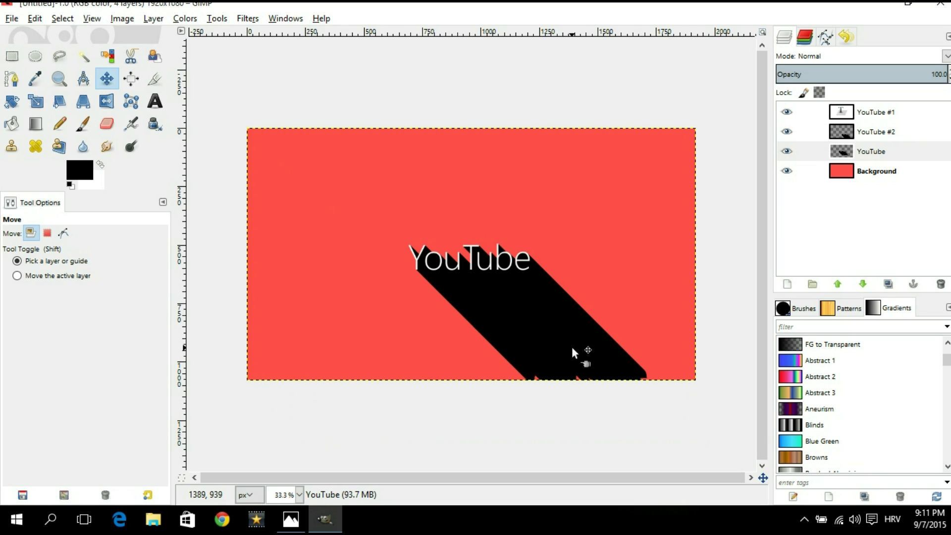
pyautogui.scroll(1, 573, 350)
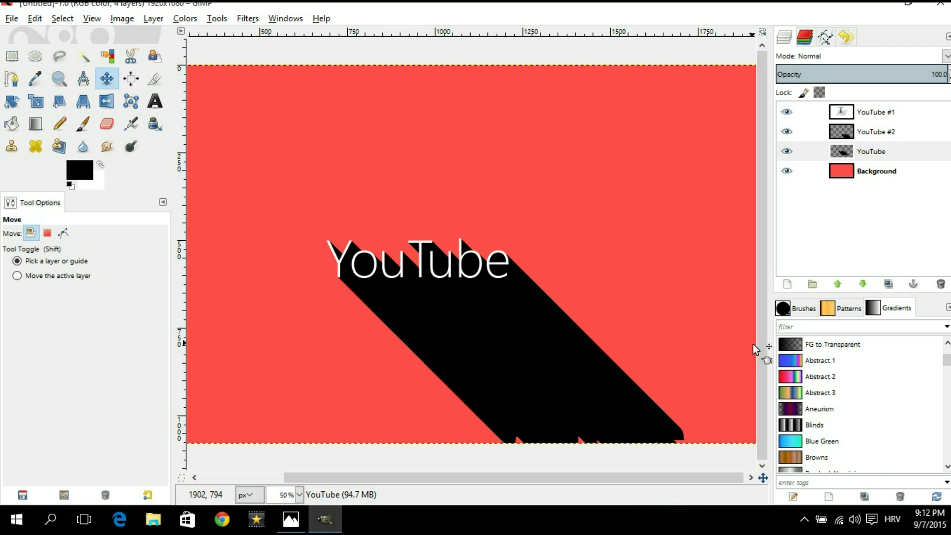
pyautogui.moveTo(610, 478); pyautogui.dragTo(646, 479)
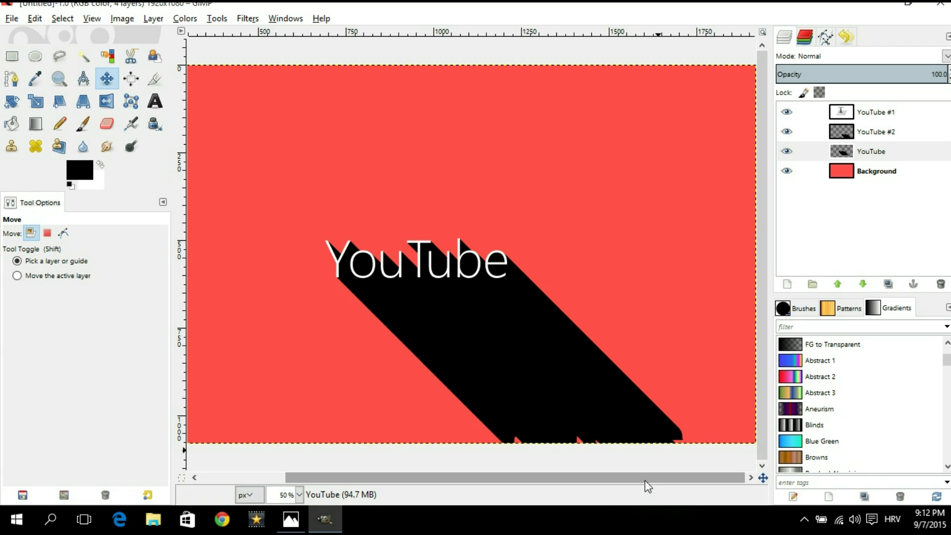
# Step: Duplicate the YouTube layer as YouTube #3 and move it 354,354 down-right
pyautogui.click(887, 156)
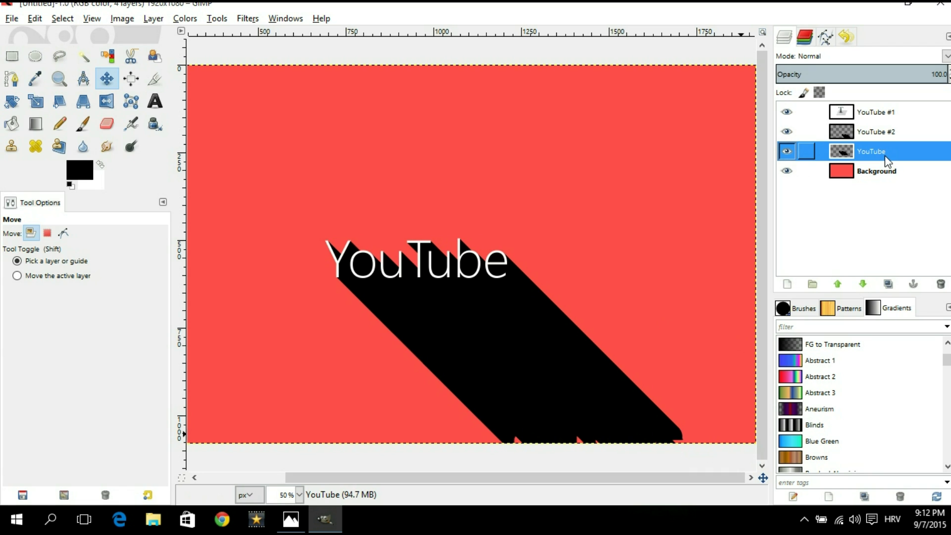
pyautogui.click(887, 286)
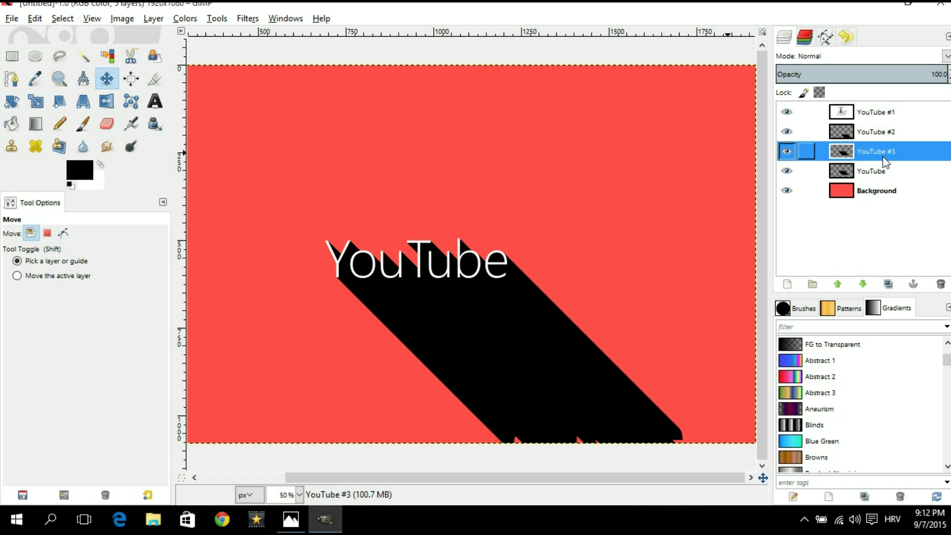
pyautogui.click(107, 80)
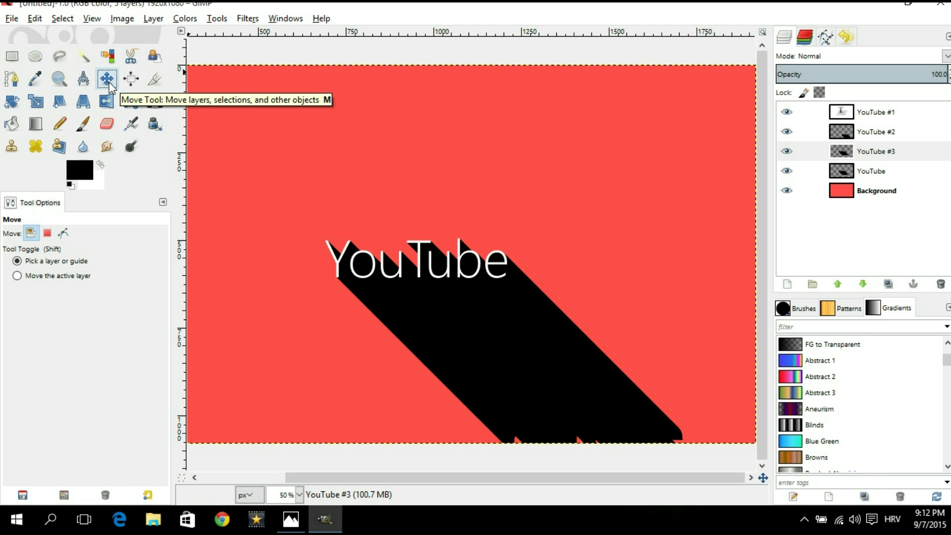
pyautogui.moveTo(500, 305); pyautogui.dragTo(623, 428)
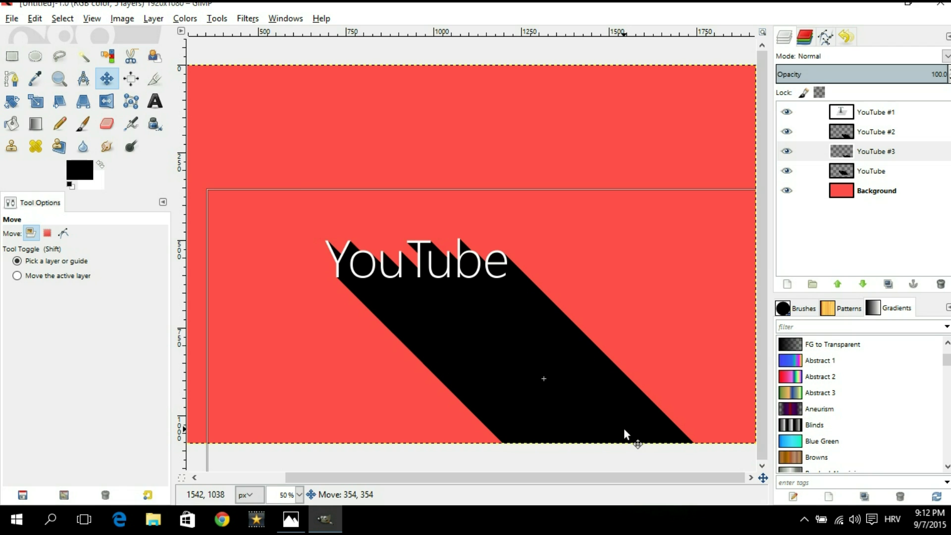
pyautogui.moveTo(624, 428); pyautogui.dragTo(623, 428)
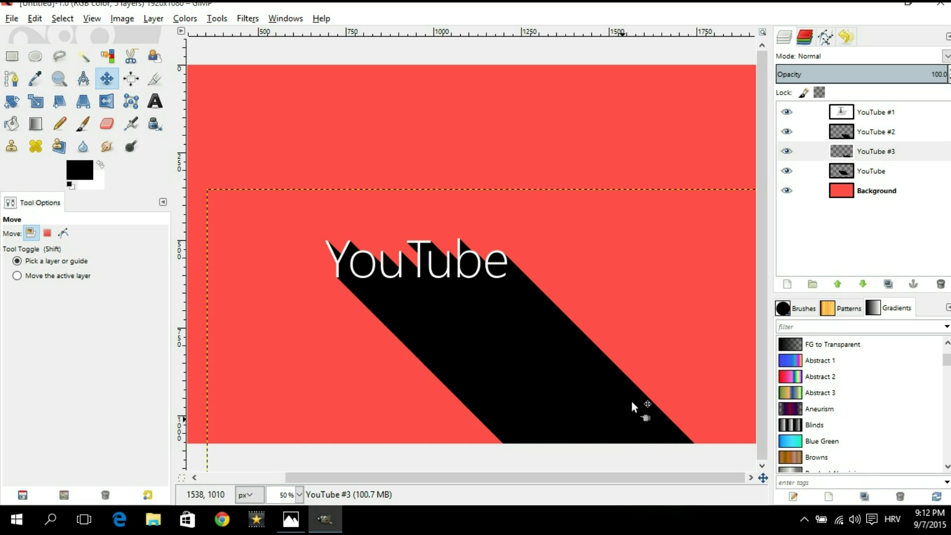
# Step: Hide YouTube #1 and Background, then Merge Visible Layers into the YouTube shadow layer
pyautogui.press('-')
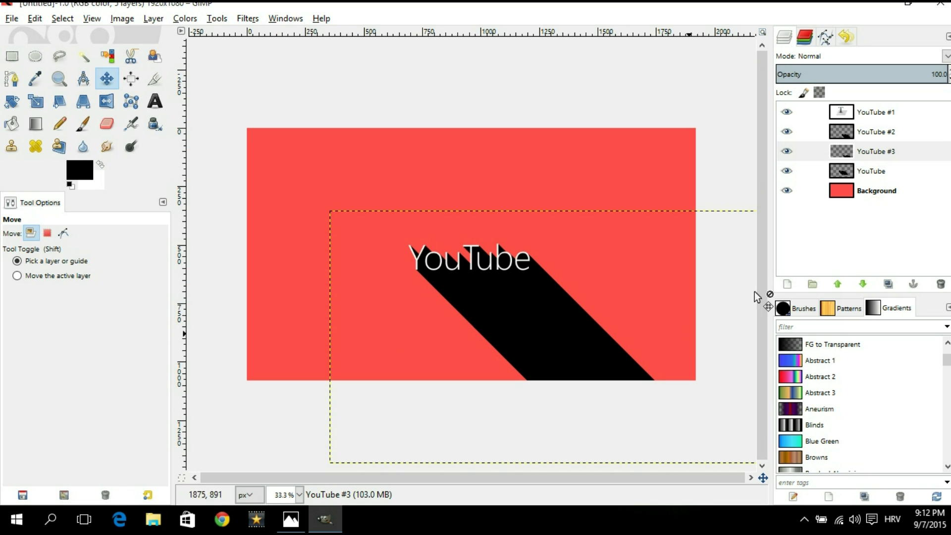
pyautogui.click(788, 113)
pyautogui.click(788, 191)
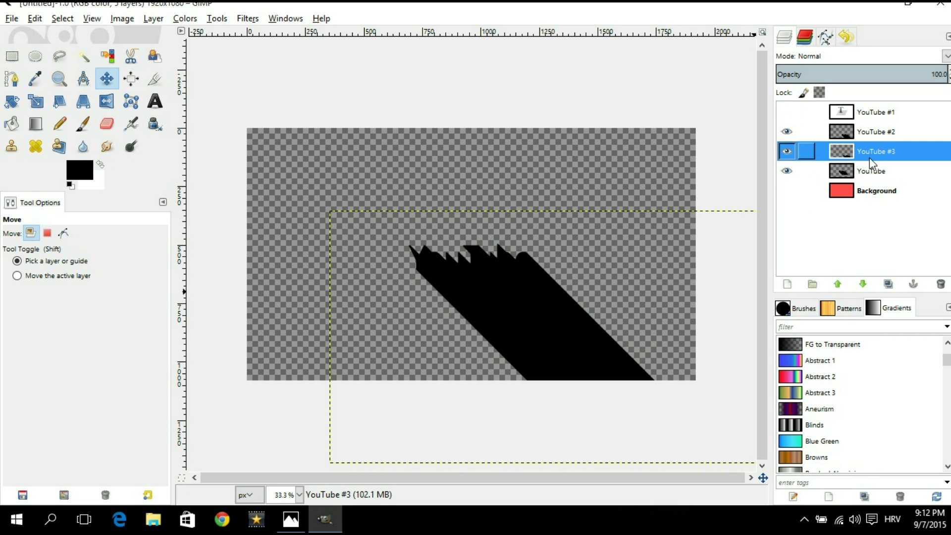
pyautogui.click(121, 18)
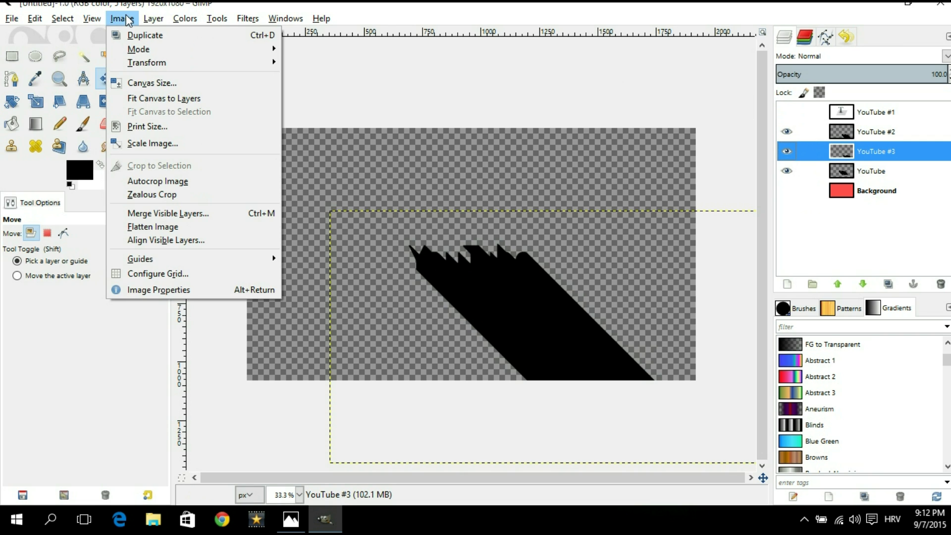
pyautogui.click(178, 213)
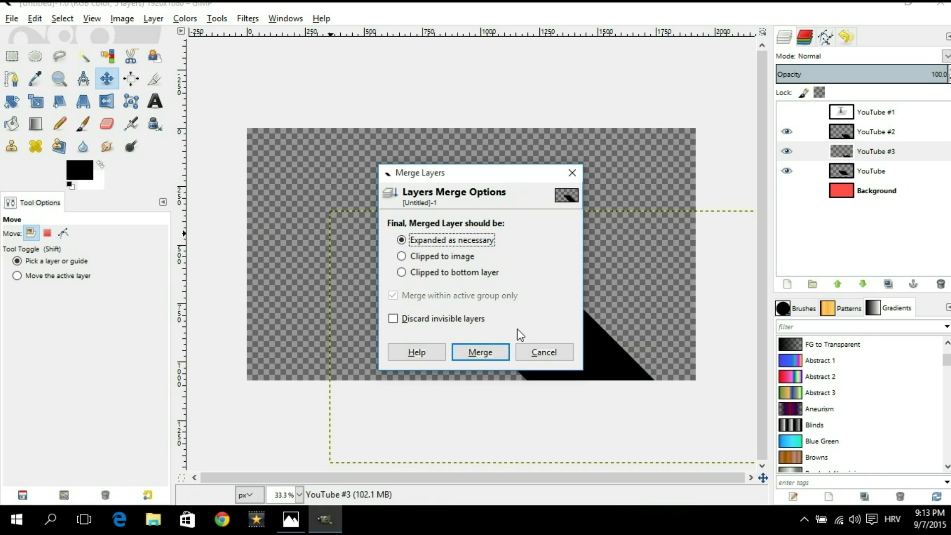
pyautogui.click(490, 353)
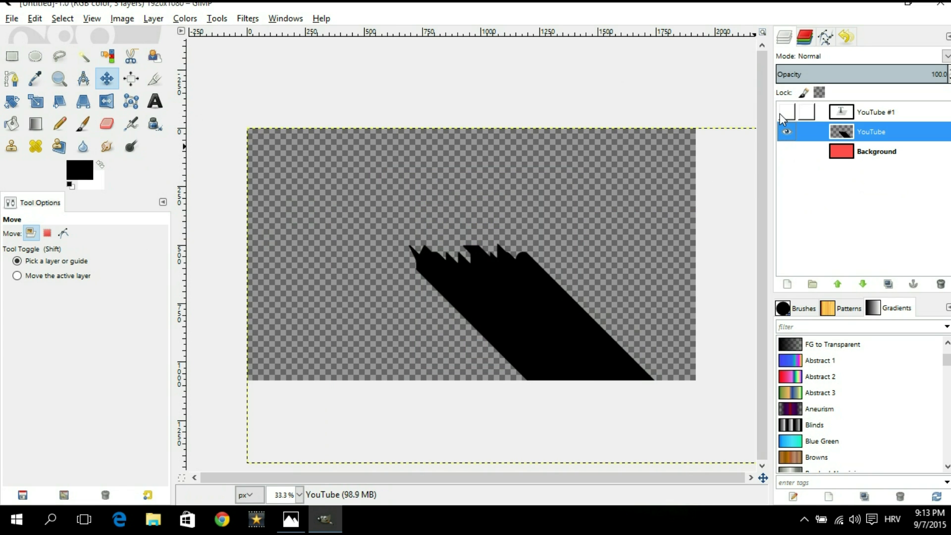
# Step: Unhide the text and background and set the shadow layer opacity to 26
pyautogui.click(787, 112)
pyautogui.click(787, 152)
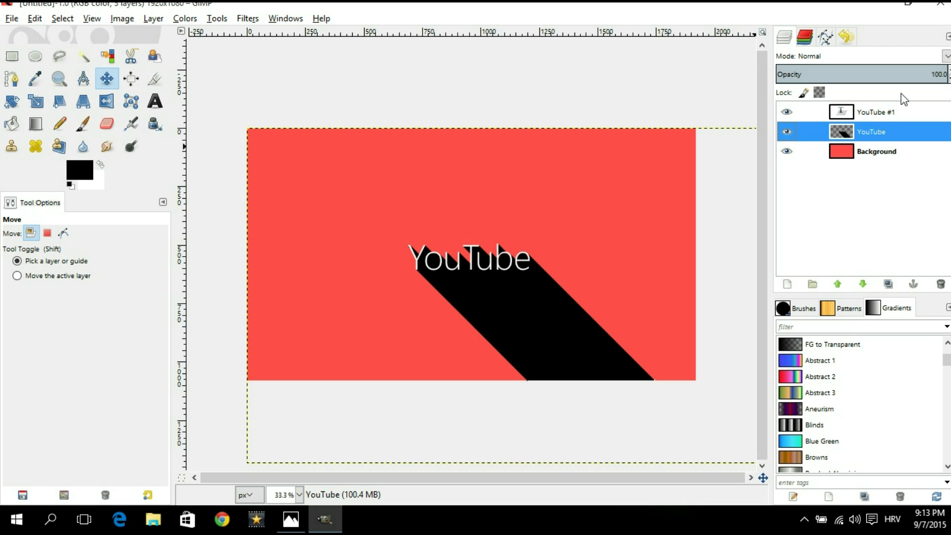
pyautogui.moveTo(908, 73); pyautogui.dragTo(821, 67)
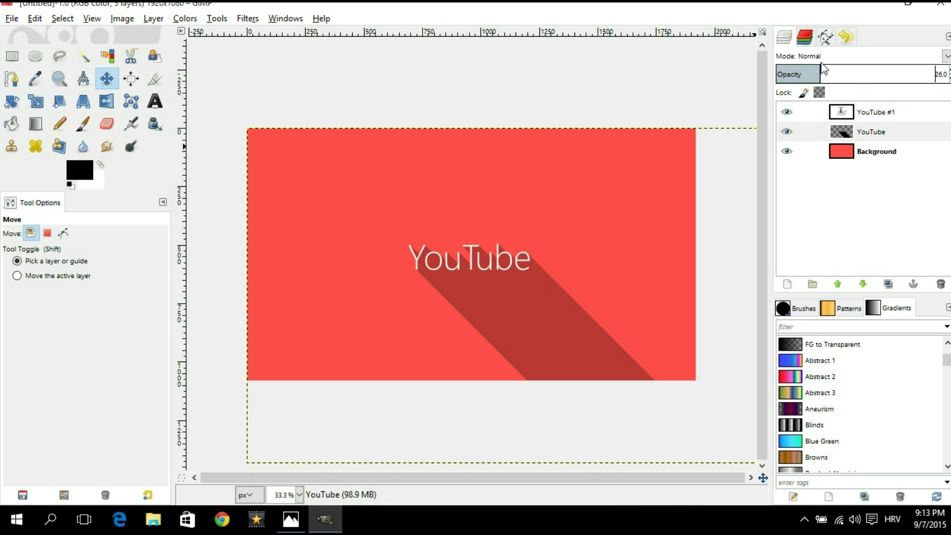
# Step: Load the YouTube layer's alpha as a selection and set the foreground colour to ff4d4d
pyautogui.click(878, 132)
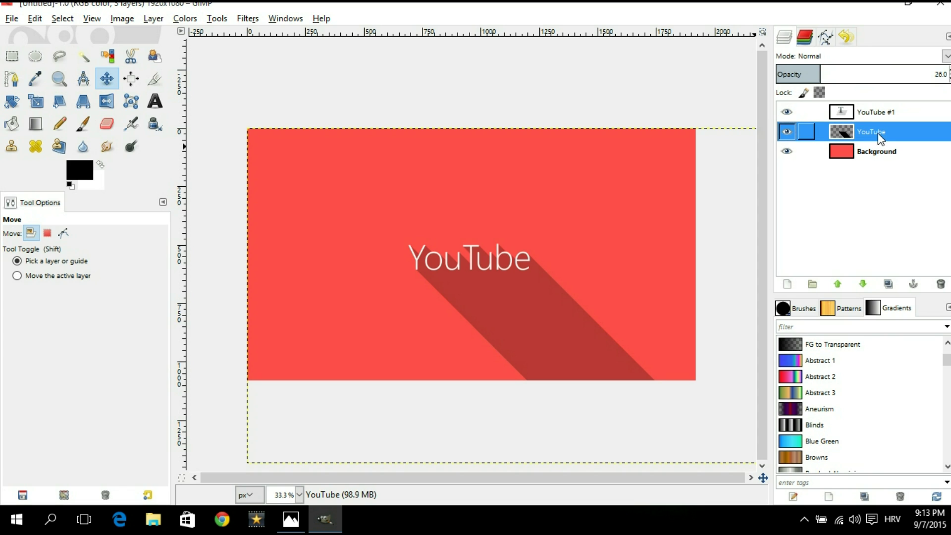
pyautogui.rightClick(878, 133)
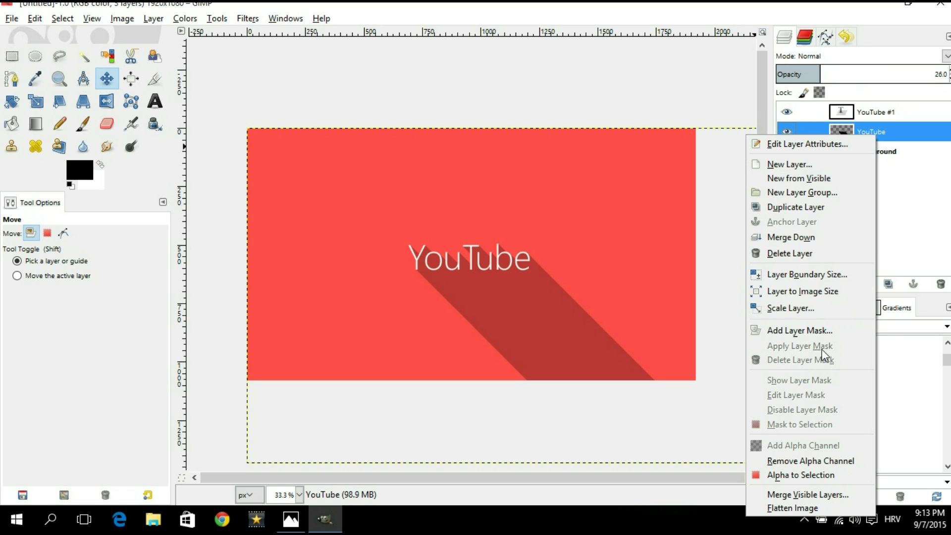
pyautogui.click(807, 474)
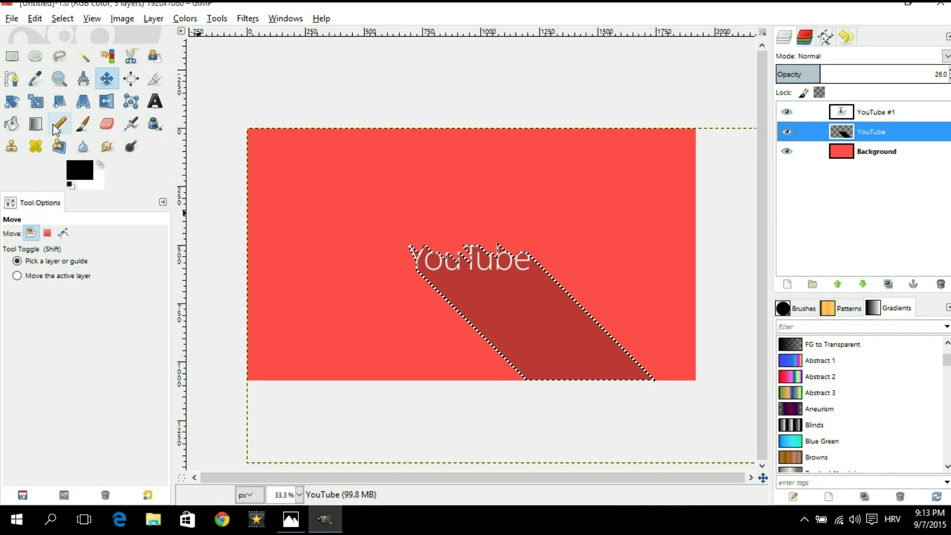
pyautogui.click(36, 124)
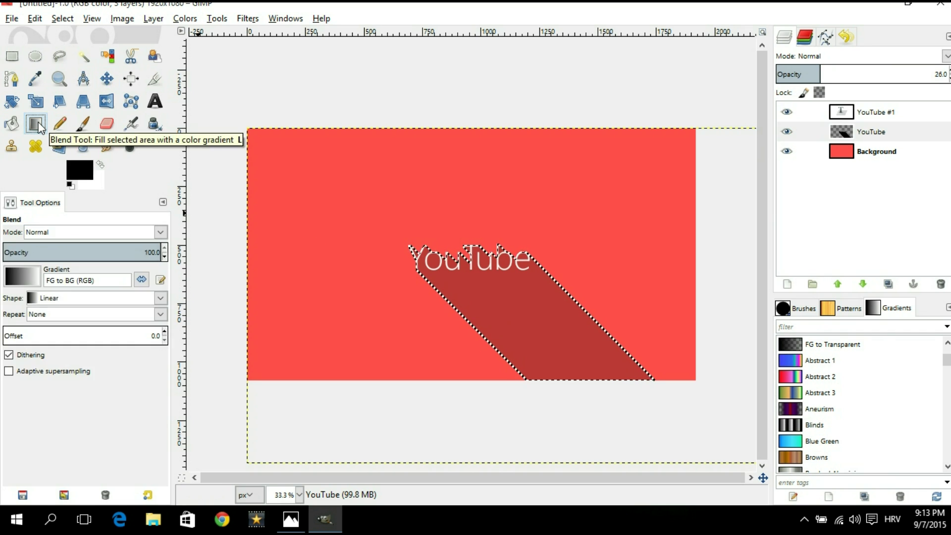
pyautogui.click(71, 171)
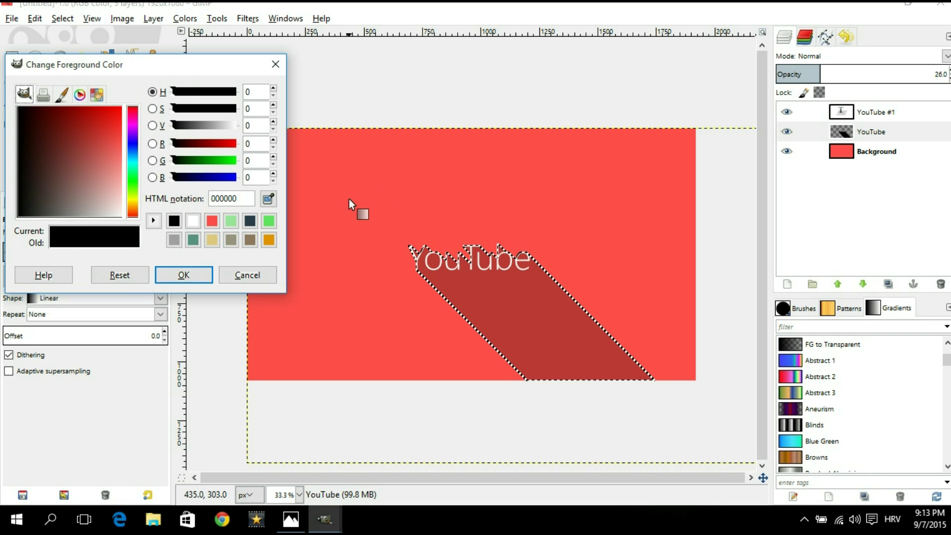
pyautogui.click(212, 222)
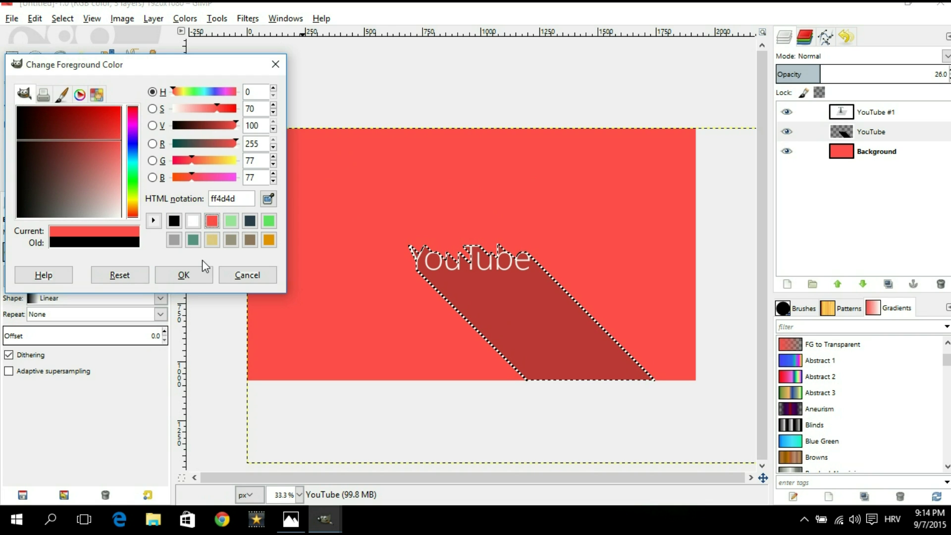
pyautogui.click(197, 275)
# Step: Drag an FG to Transparent gradient up the shadow from its lower end, then deselect
pyautogui.click(21, 277)
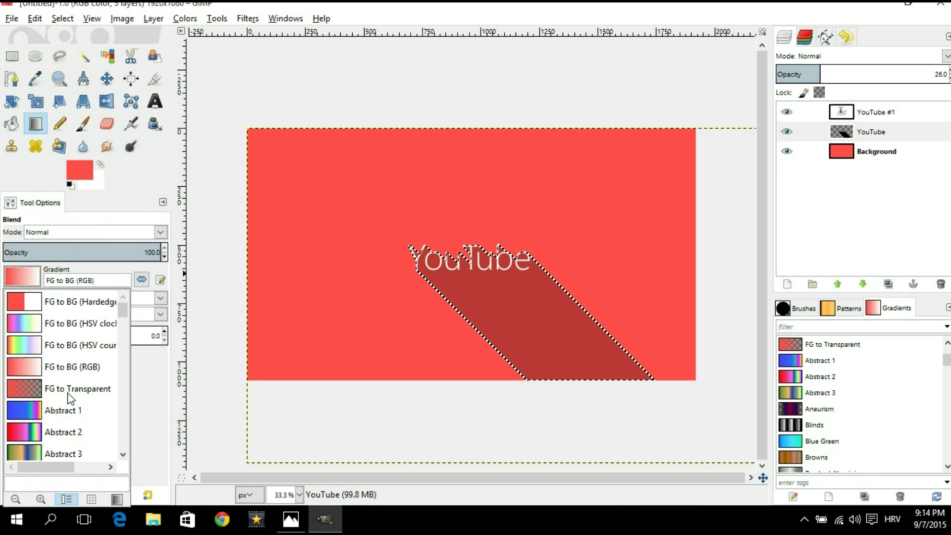
pyautogui.click(69, 392)
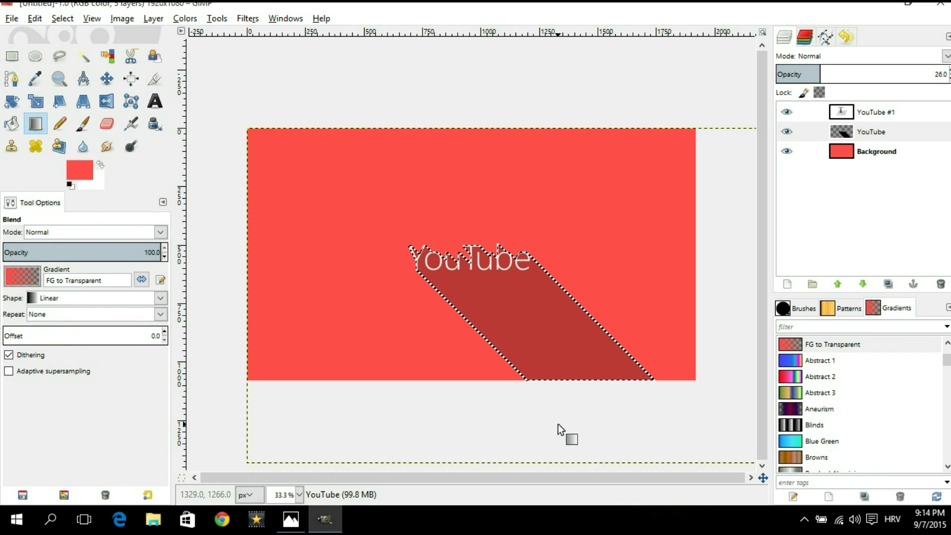
pyautogui.moveTo(557, 424); pyautogui.dragTo(550, 180)
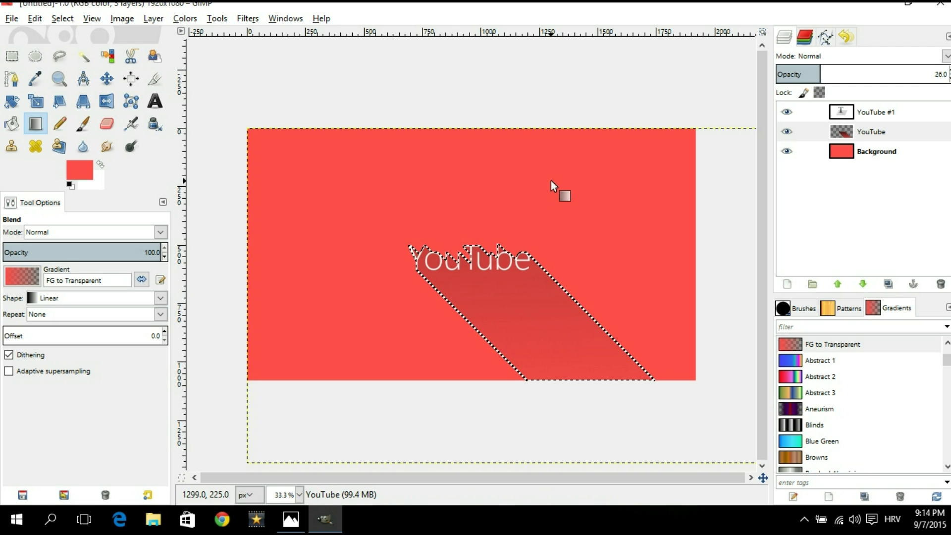
pyautogui.click(61, 18)
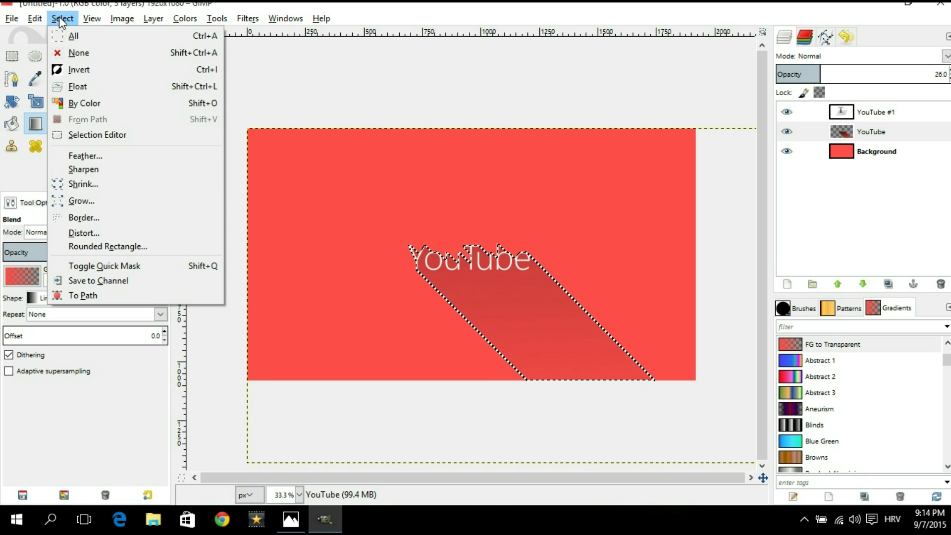
pyautogui.click(72, 51)
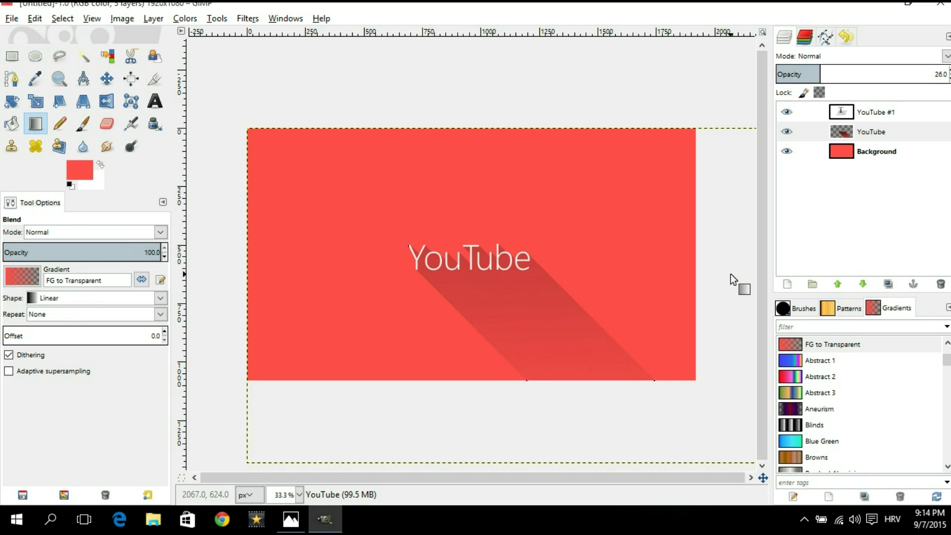
pyautogui.scroll(1, 731, 274)
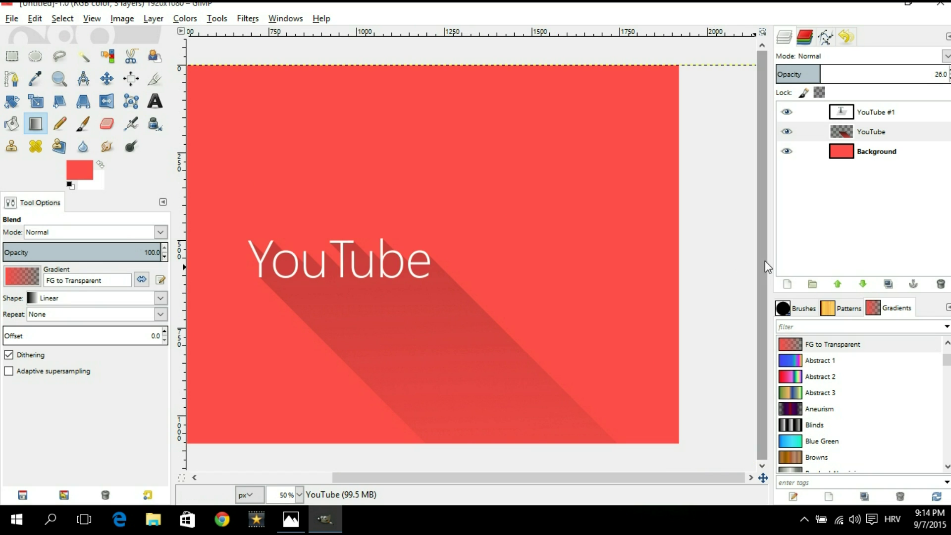
# Step: Add a Drop Shadow to the YouTube #1 text and lower that layer's opacity to 34.6
pyautogui.click(874, 114)
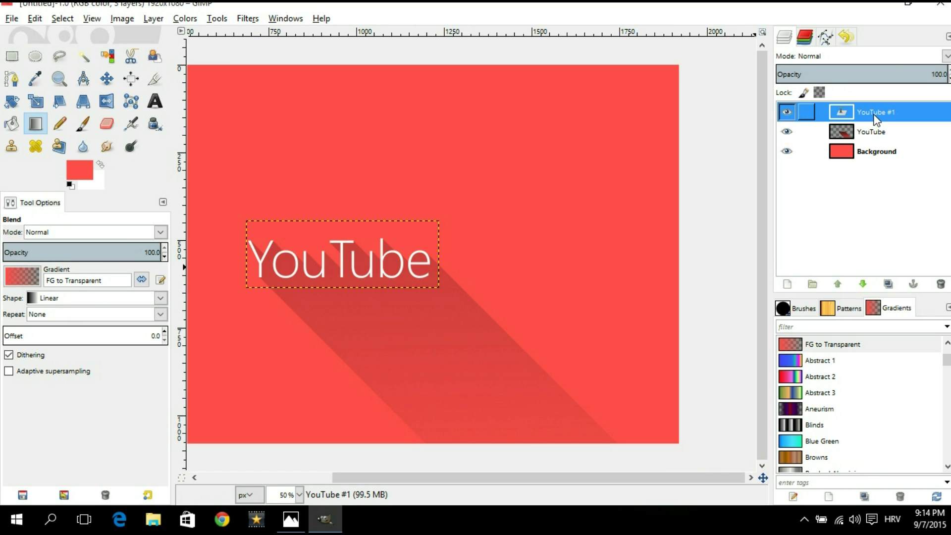
pyautogui.click(248, 19)
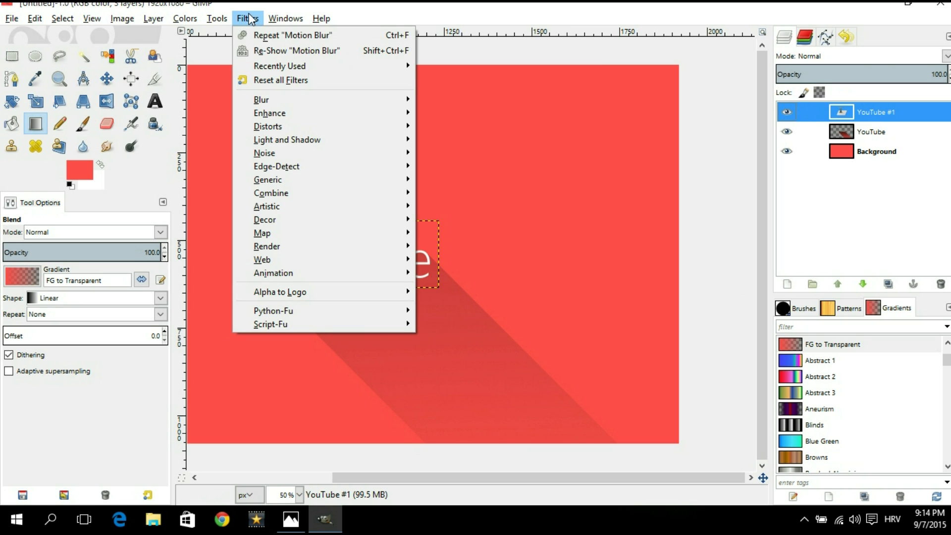
pyautogui.moveTo(366, 140)
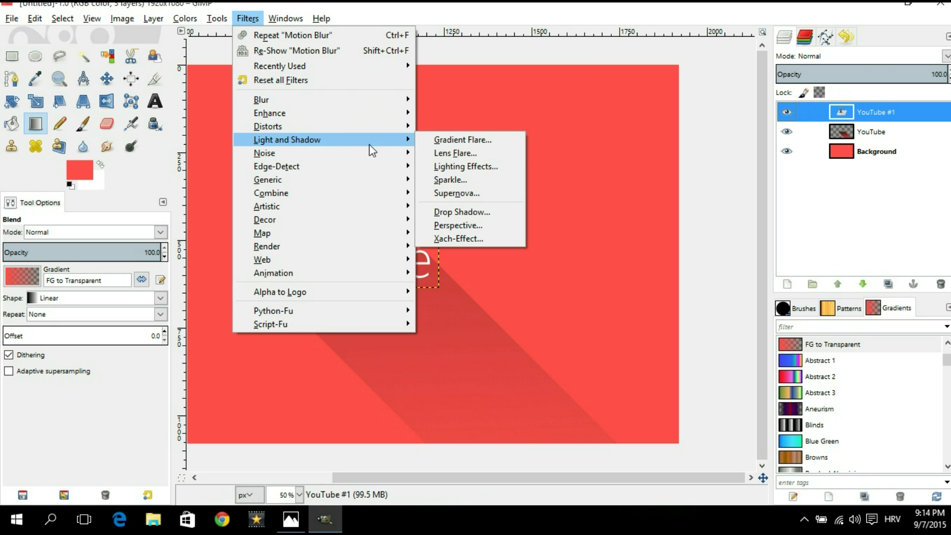
pyautogui.click(447, 165)
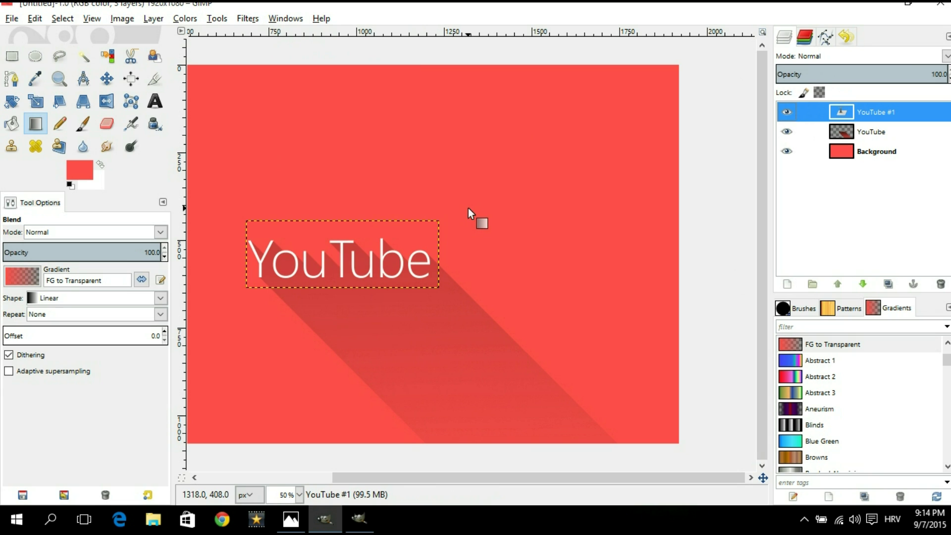
pyautogui.click(370, 510)
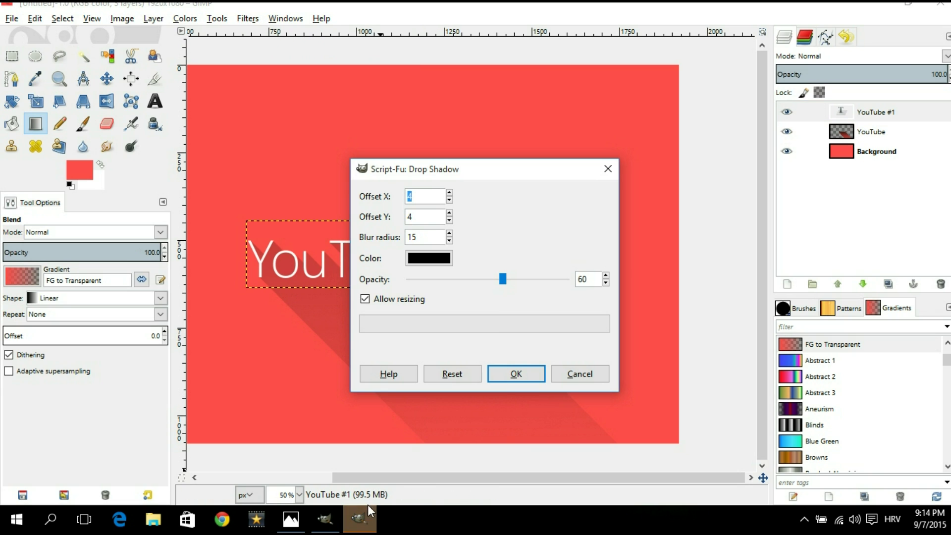
pyautogui.click(525, 377)
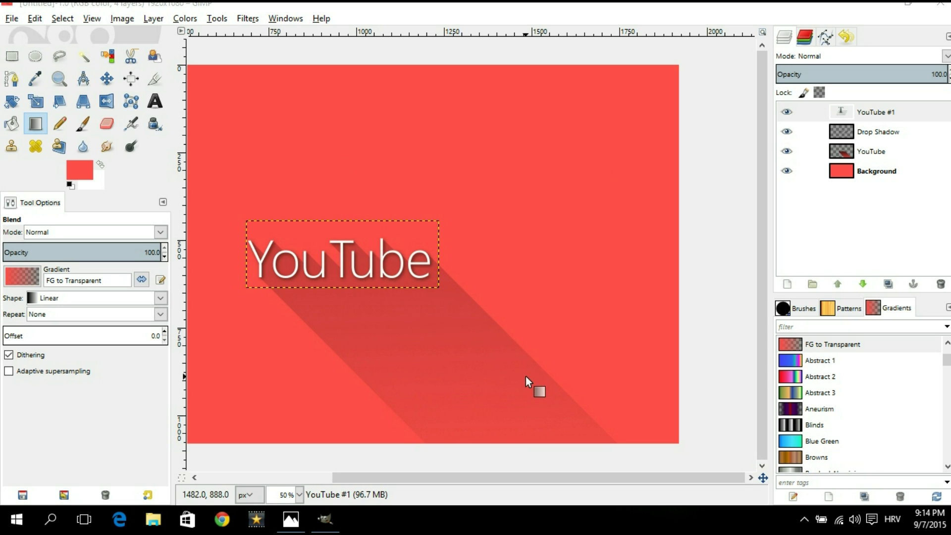
pyautogui.click(881, 139)
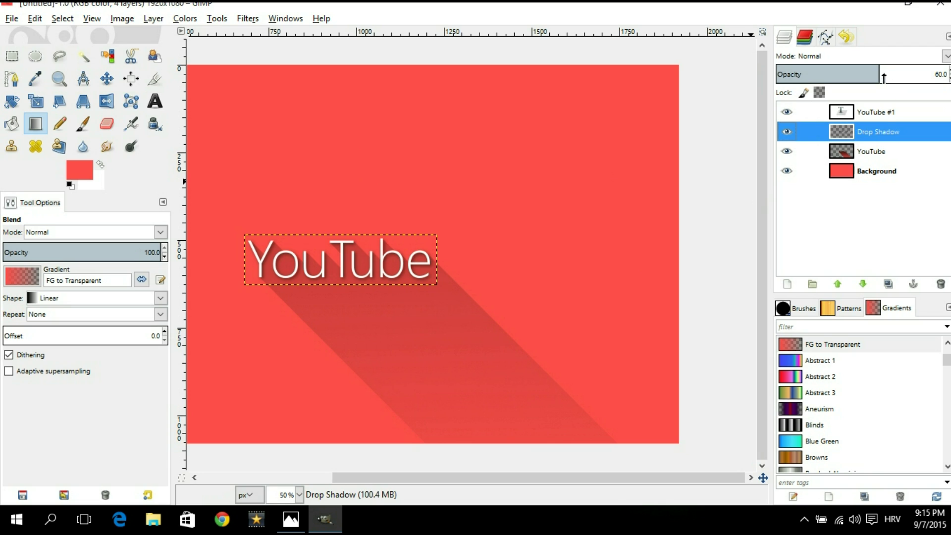
pyautogui.moveTo(845, 71); pyautogui.dragTo(836, 72)
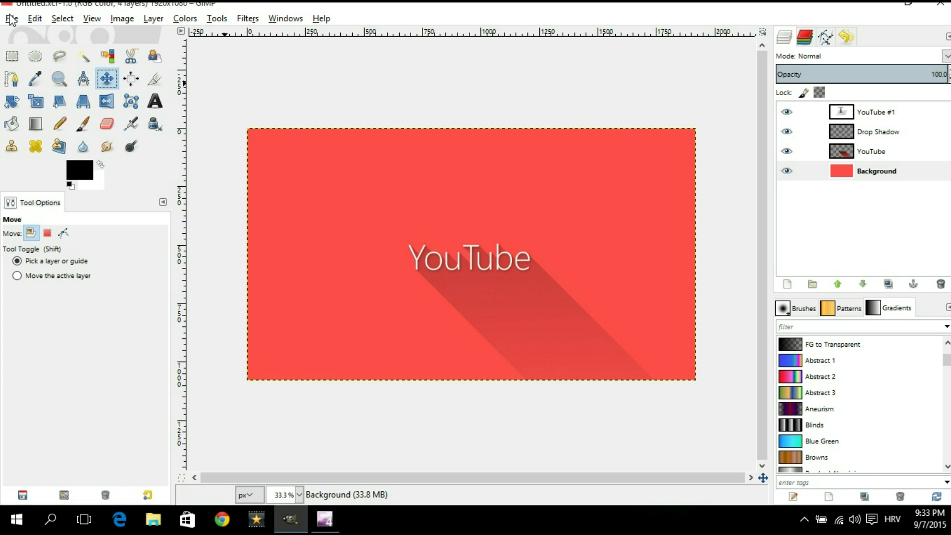
# Step: Export the image as YouTubeLongShadow.png into the Desktop folder
pyautogui.click(12, 20)
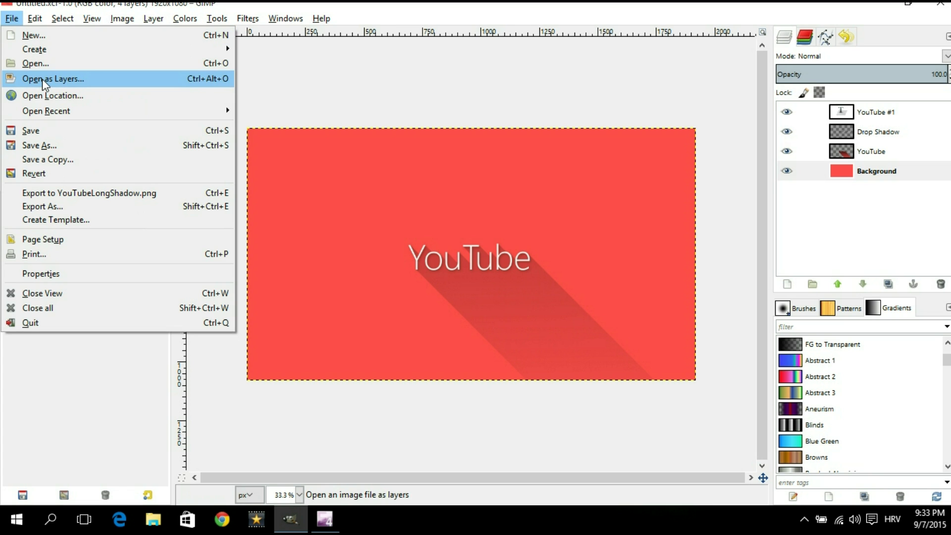
pyautogui.click(67, 205)
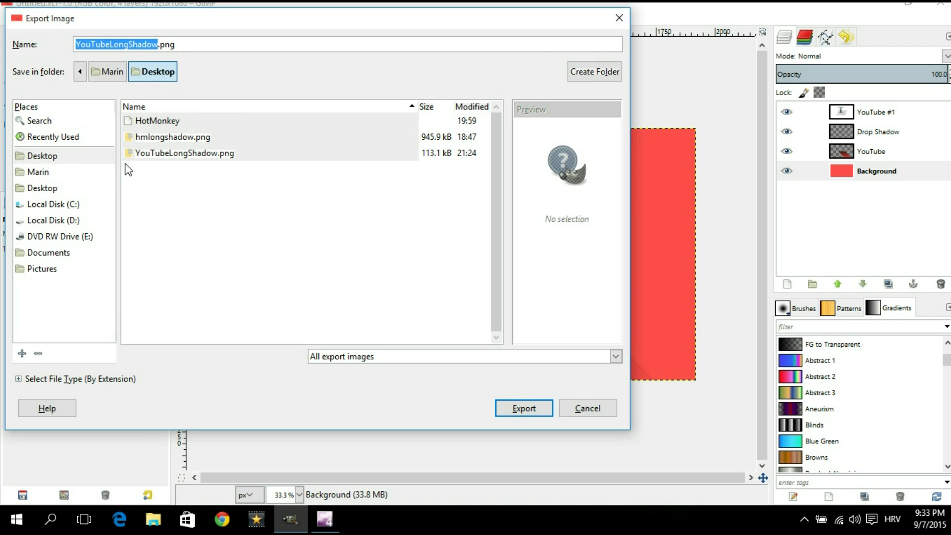
pyautogui.click(55, 161)
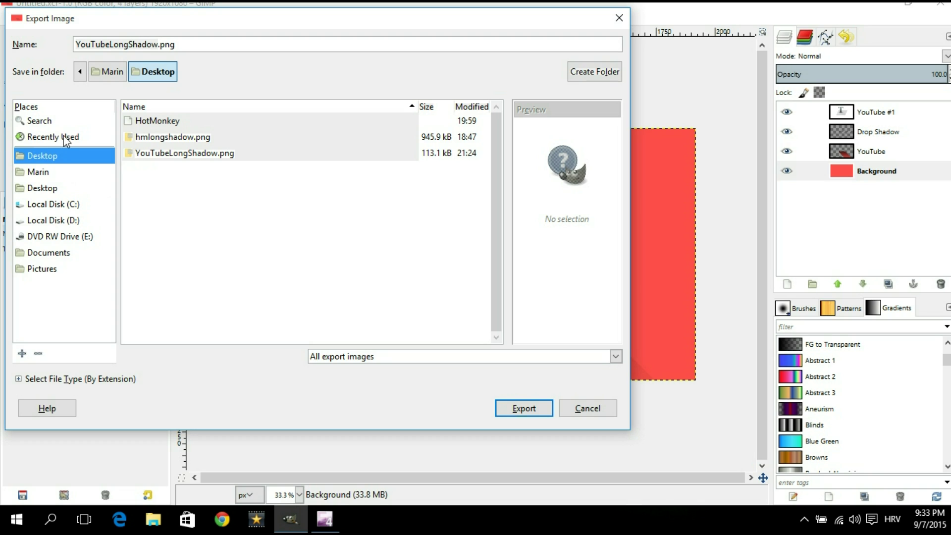
pyautogui.click(159, 44)
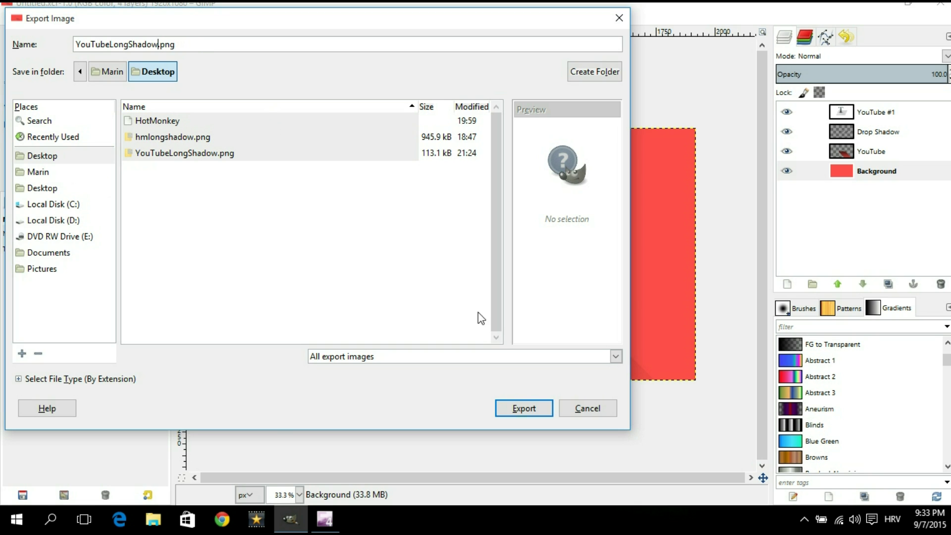
pyautogui.click(534, 409)
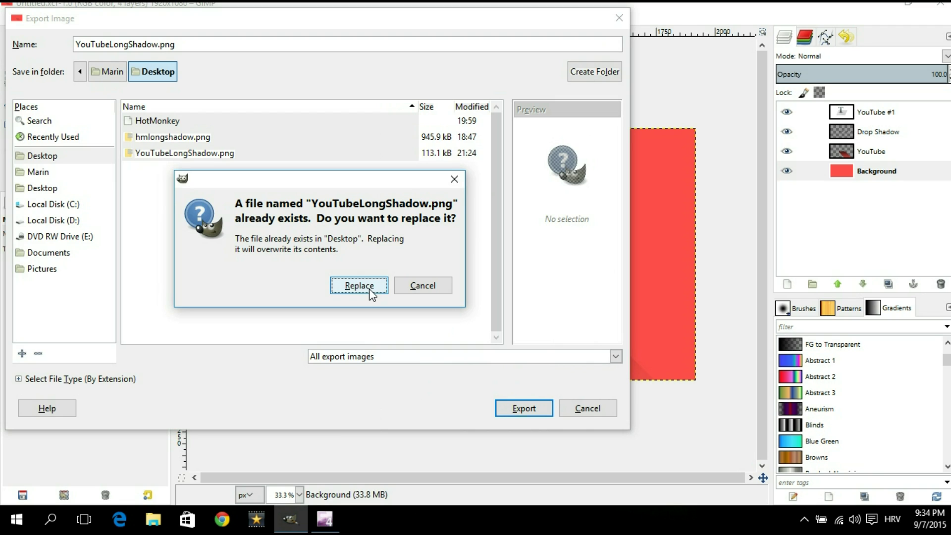
# Step: Overwrite the existing YouTubeLongShadow.png and write the PNG at compression level 9
pyautogui.click(371, 291)
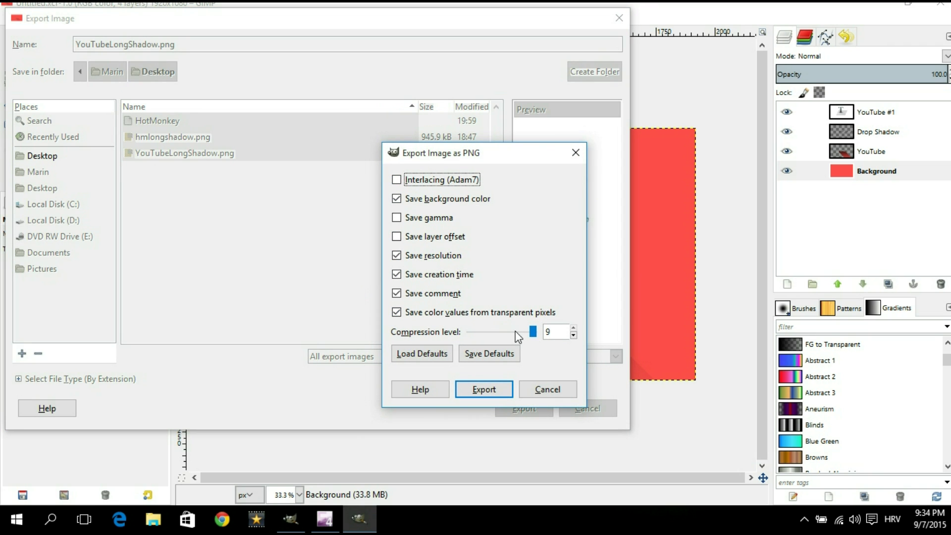
pyautogui.click(534, 333)
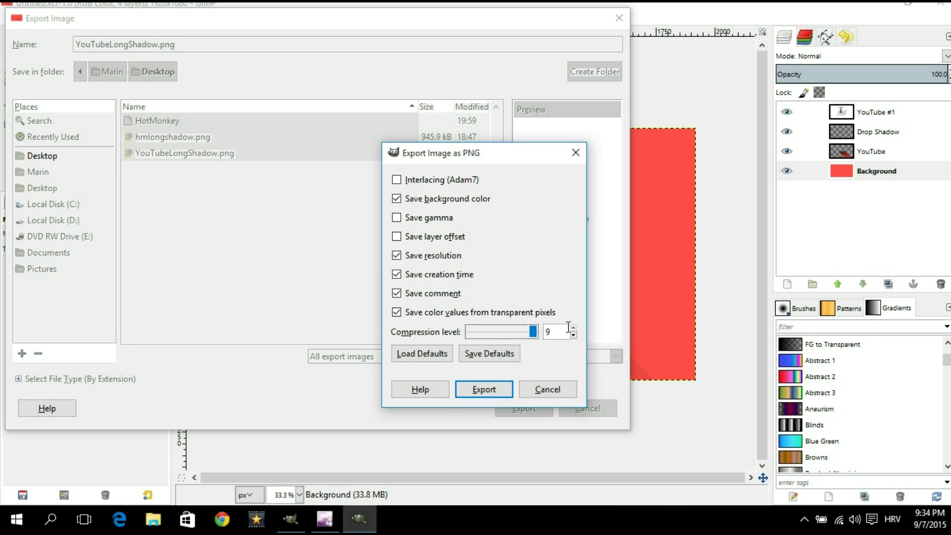
pyautogui.click(486, 389)
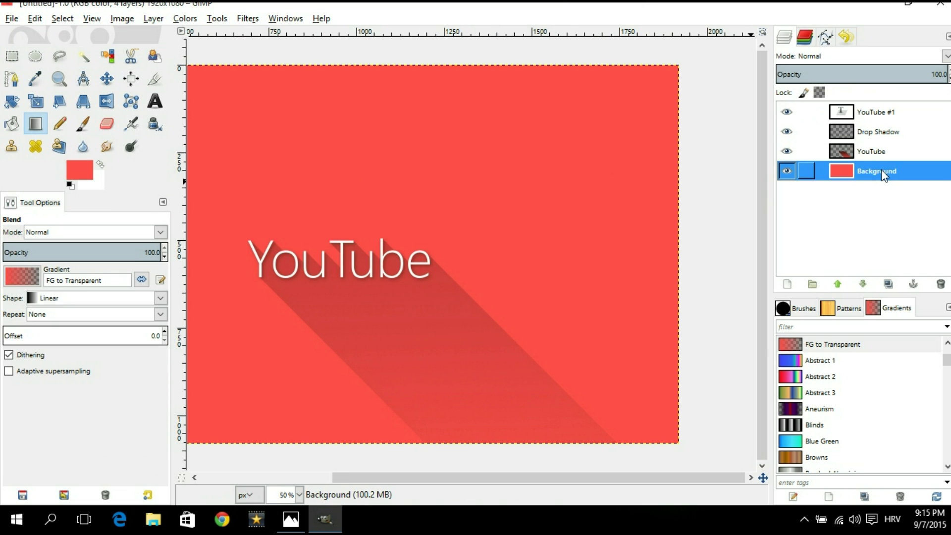
pyautogui.press('-')
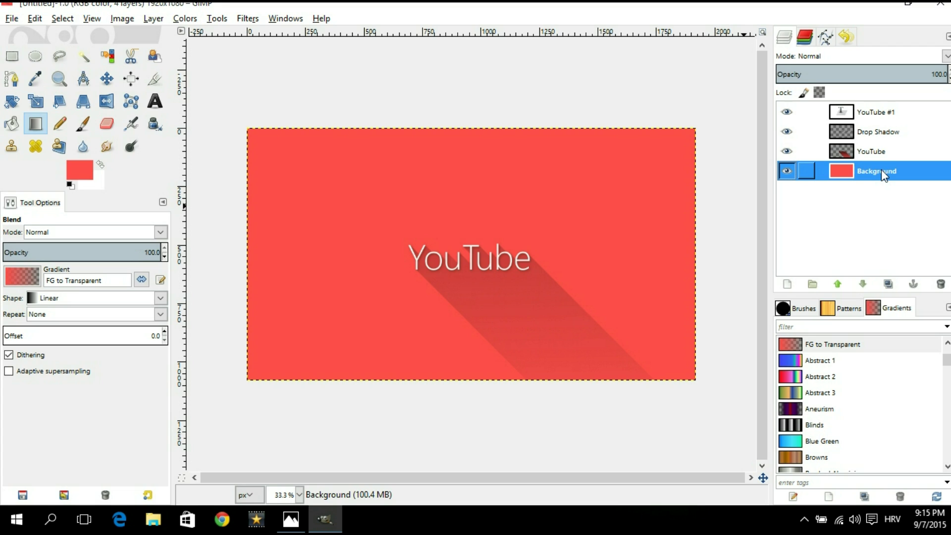